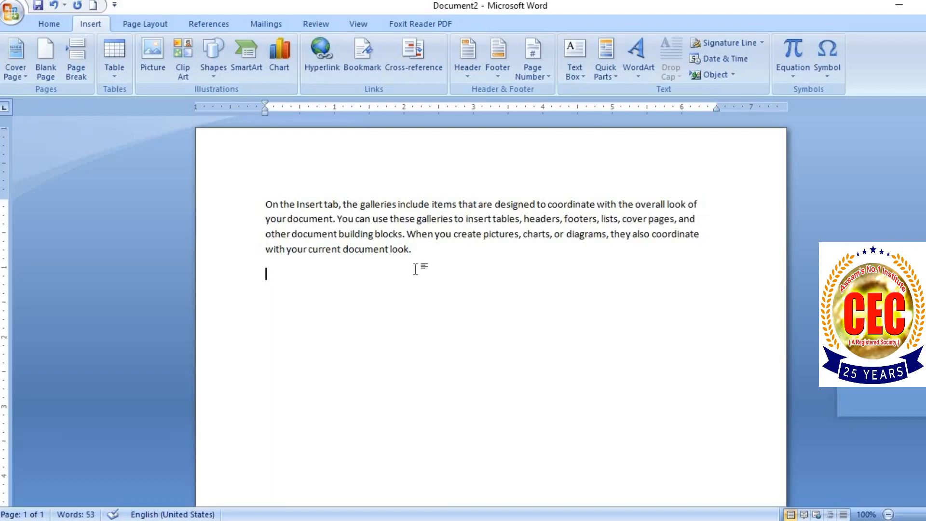
Add the line "FOR MORE INFORMATION CLICK HERE TEST1" below the paragraph
{"action": "left_click", "coordinate": [422, 253]}
{"action": "key", "text": "Down"}
{"action": "type", "text": "FOR"}
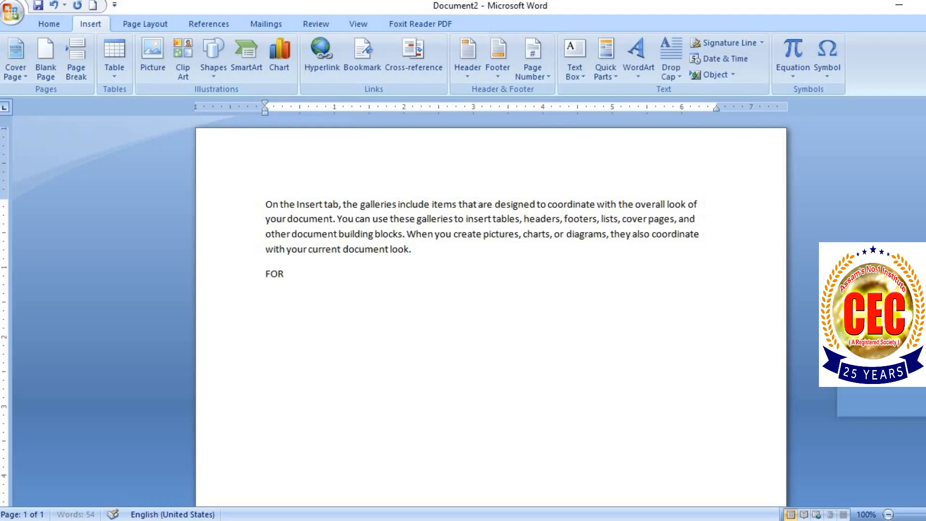
{"action": "type", "text": " MORE INFORMAT"}
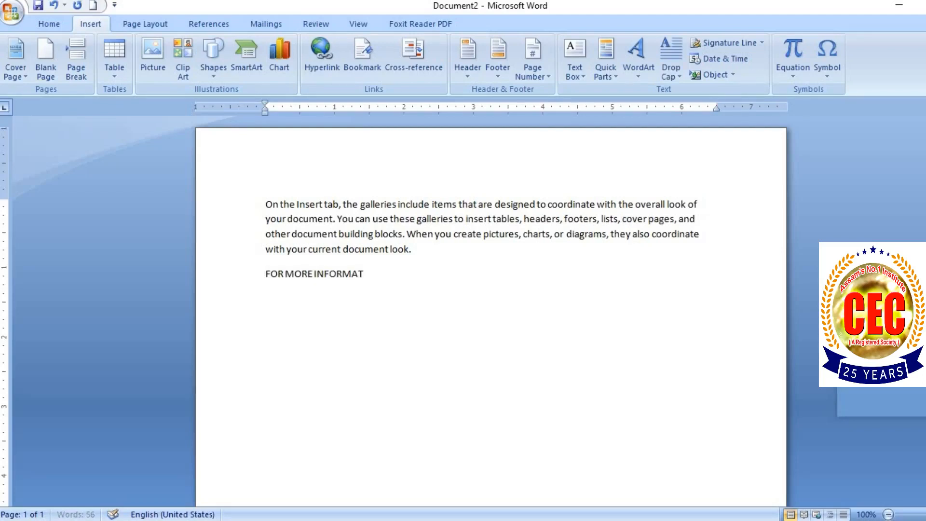
{"action": "type", "text": "ION CLICK HERE"}
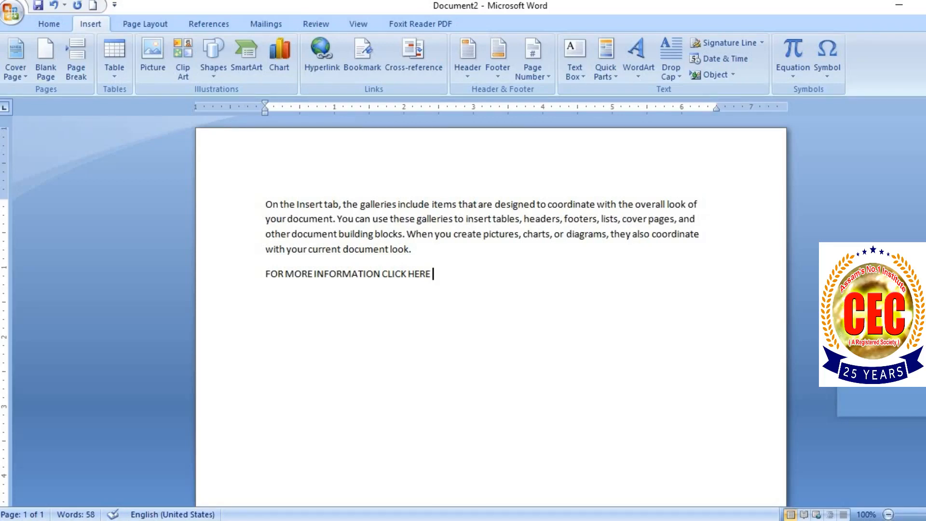
{"action": "type", "text": "TEST1"}
Hyperlink the word TEST1 to the existing file test1.docx in the Documents folder
{"action": "left_click_drag", "start_coordinate": [434, 273], "coordinate": [458, 278]}
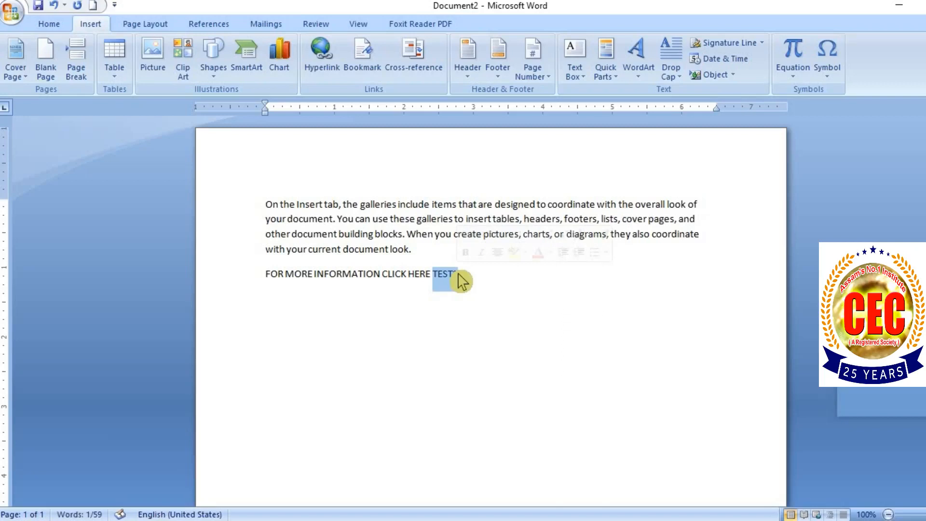
{"action": "left_click", "coordinate": [332, 74]}
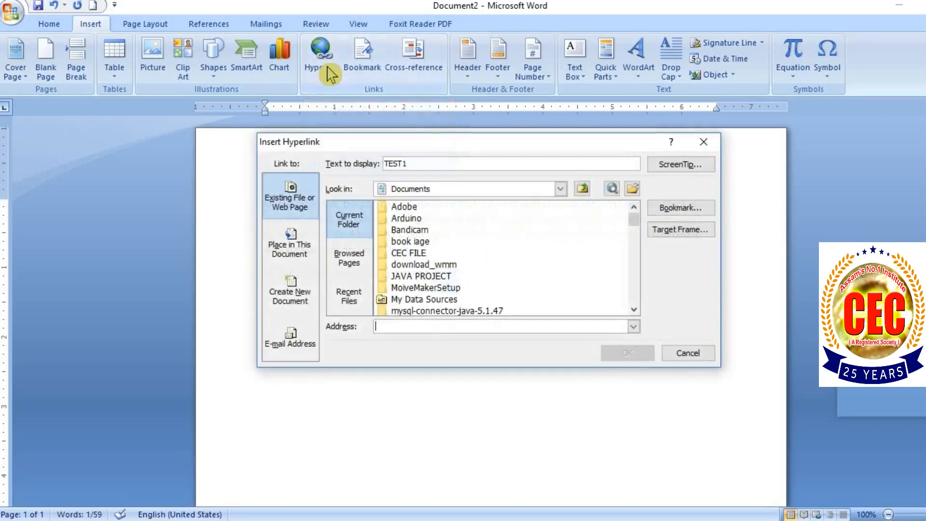
{"action": "left_click", "coordinate": [410, 265]}
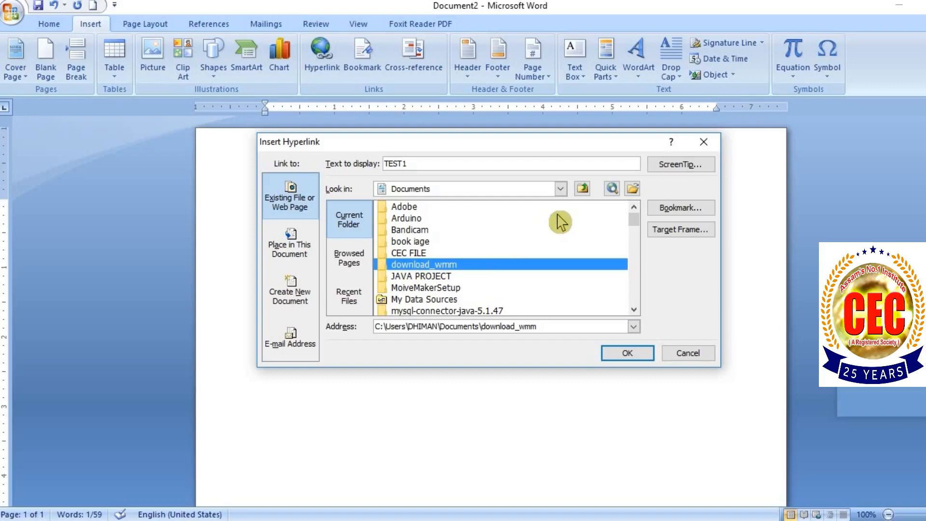
{"action": "key", "text": "t"}
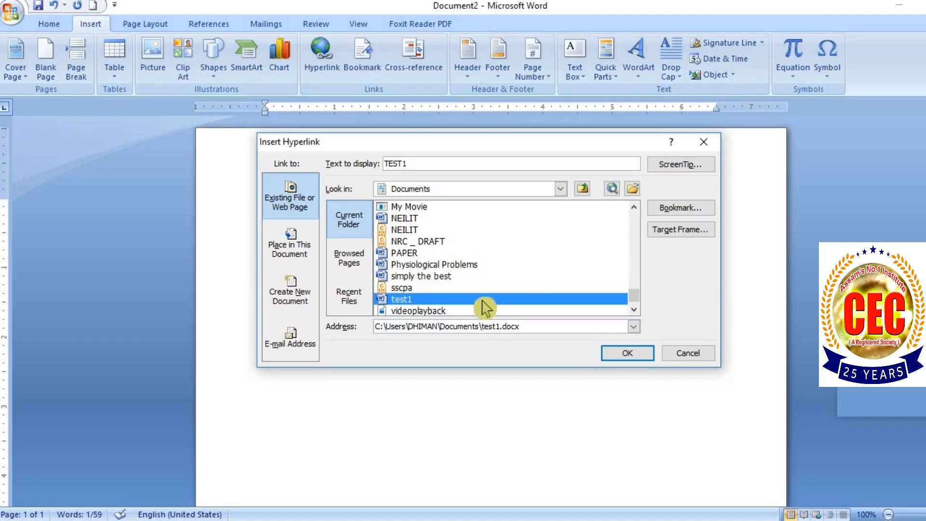
{"action": "left_click", "coordinate": [630, 354]}
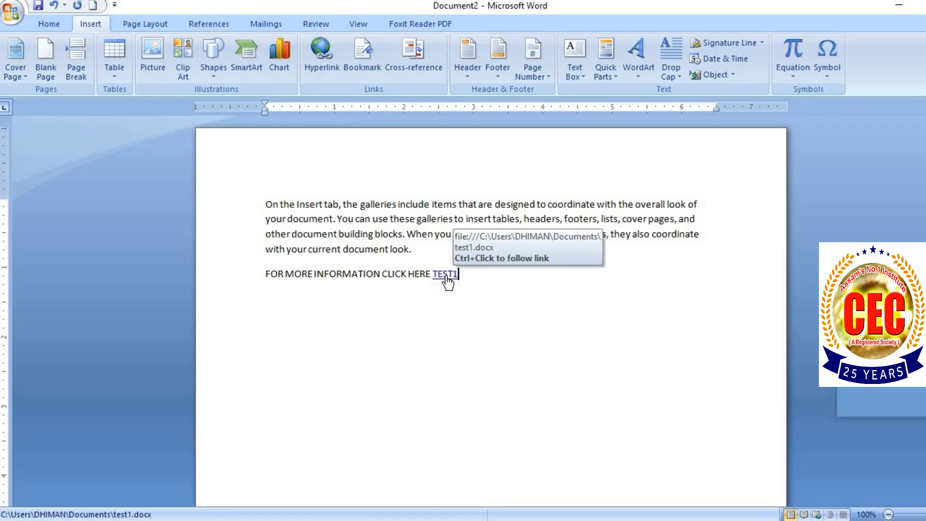
Follow the TEST1 link, accept the security notices, view test1 at full size, and return to Document2
{"action": "left_click", "coordinate": [447, 278], "text": "ctrl"}
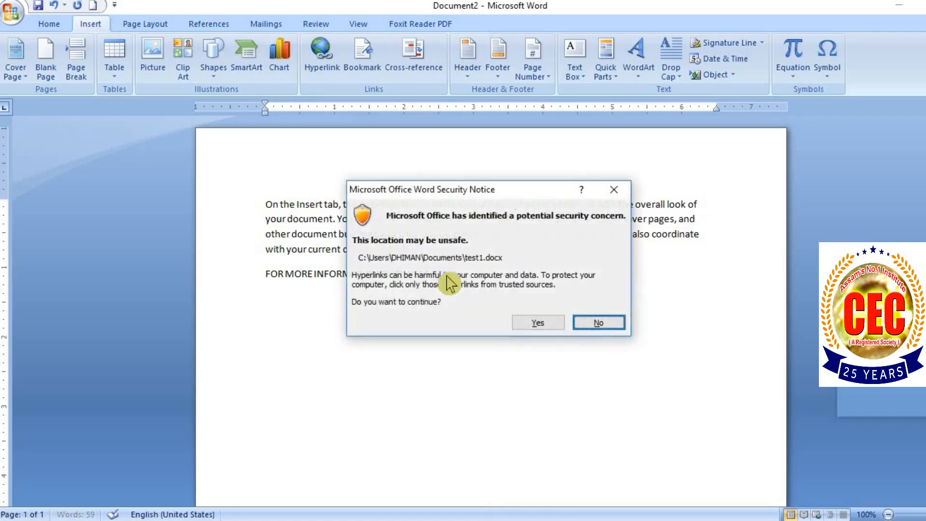
{"action": "left_click", "coordinate": [530, 324]}
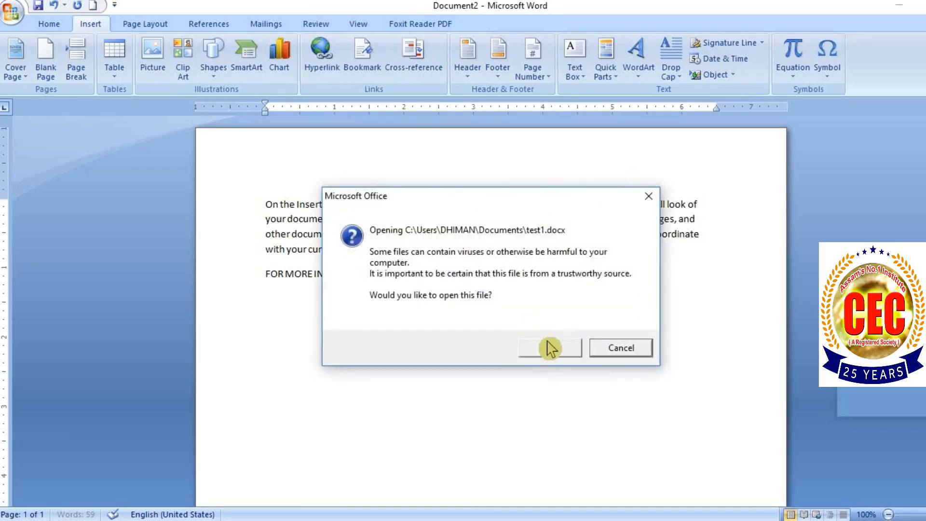
{"action": "left_click", "coordinate": [550, 348]}
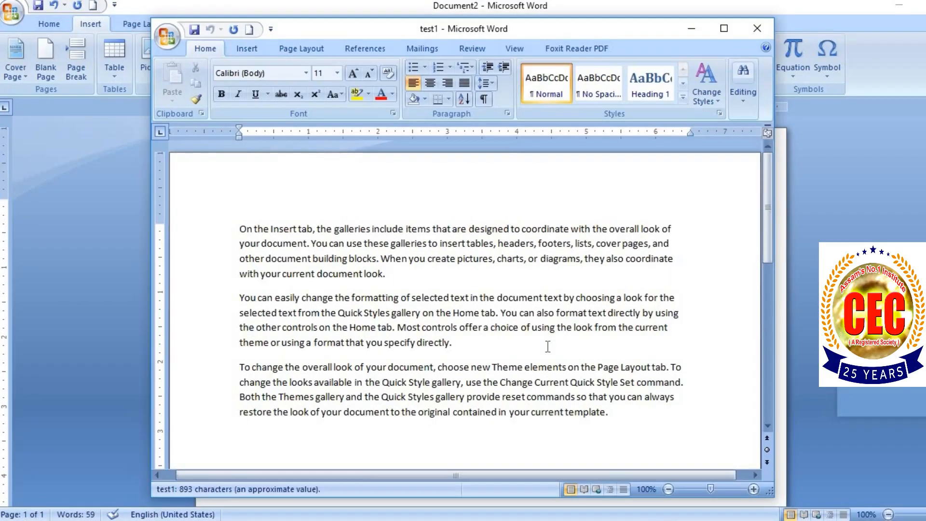
{"action": "left_click", "coordinate": [723, 29]}
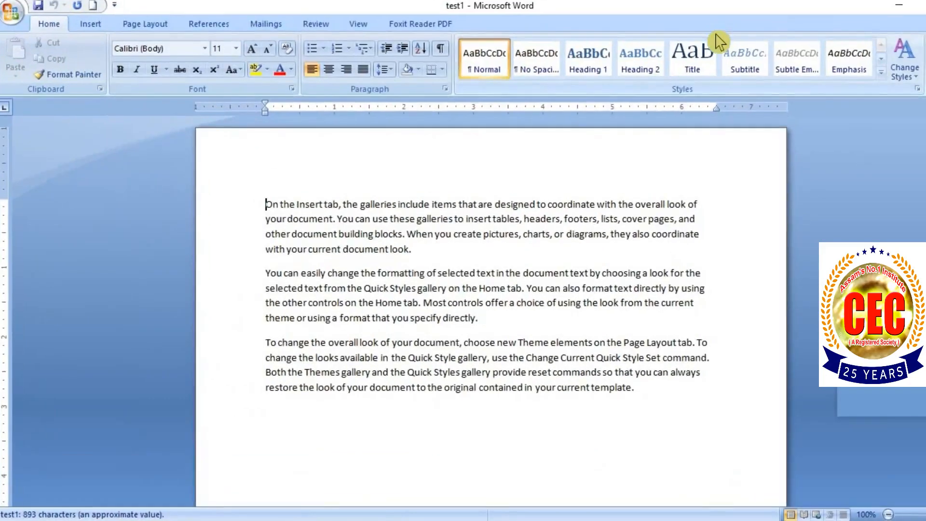
{"action": "left_click", "coordinate": [898, 6]}
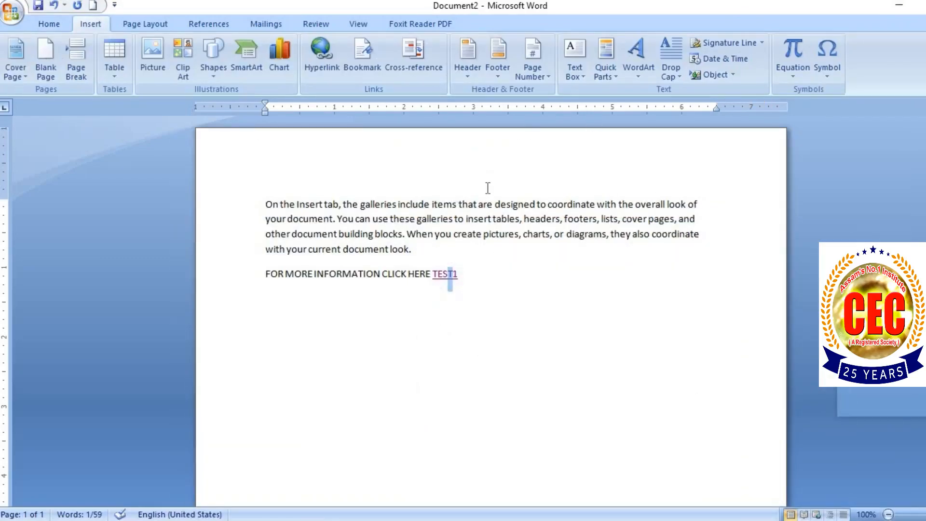
{"action": "left_click", "coordinate": [417, 250]}
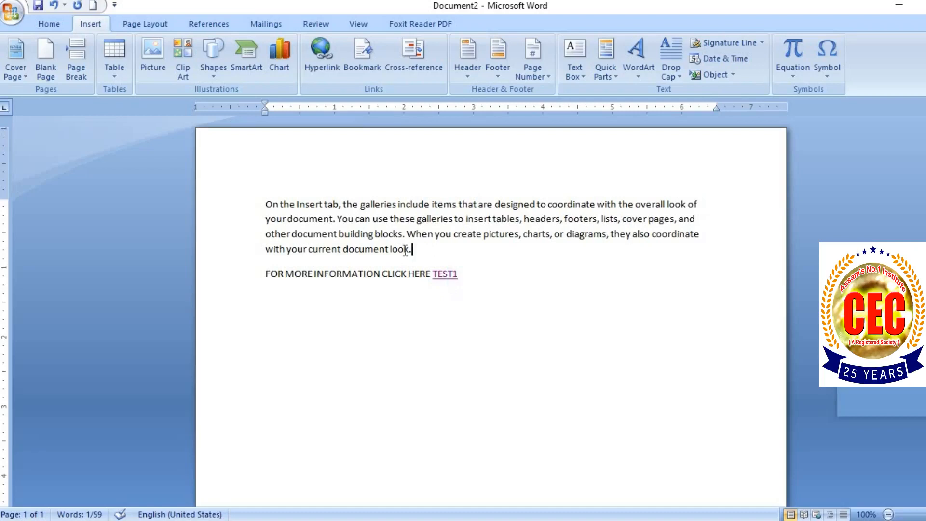
{"action": "triple_click", "coordinate": [310, 219]}
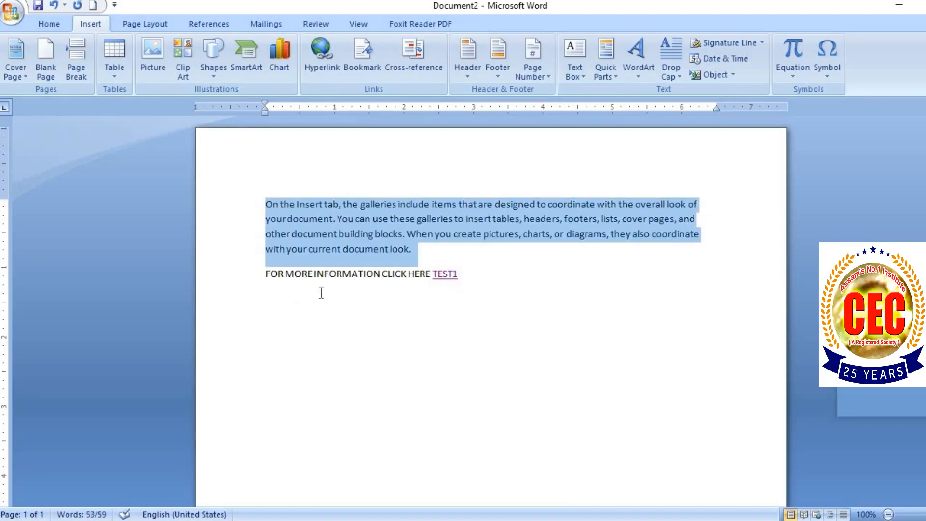
{"action": "left_click", "coordinate": [447, 304]}
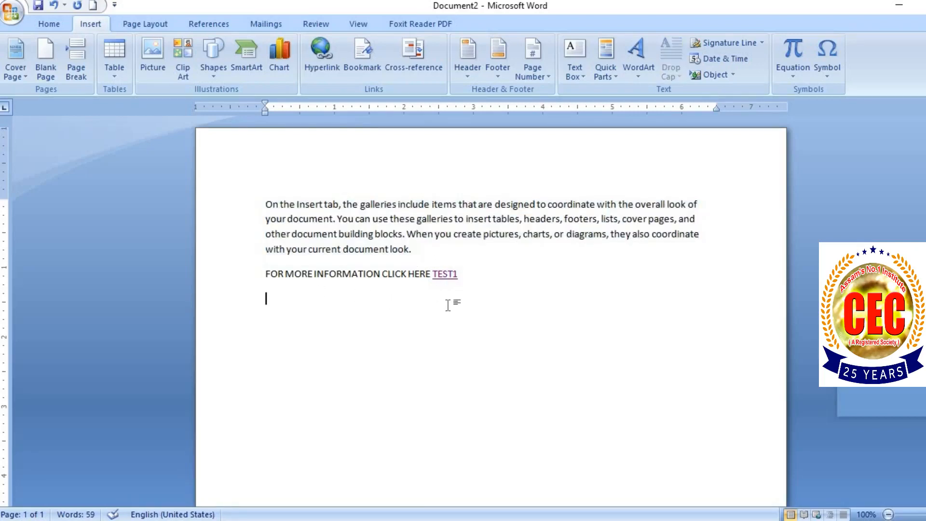
Follow the TEST1 link again to view the linked document, and switch back to Document2
{"action": "left_click", "coordinate": [450, 280], "text": "ctrl"}
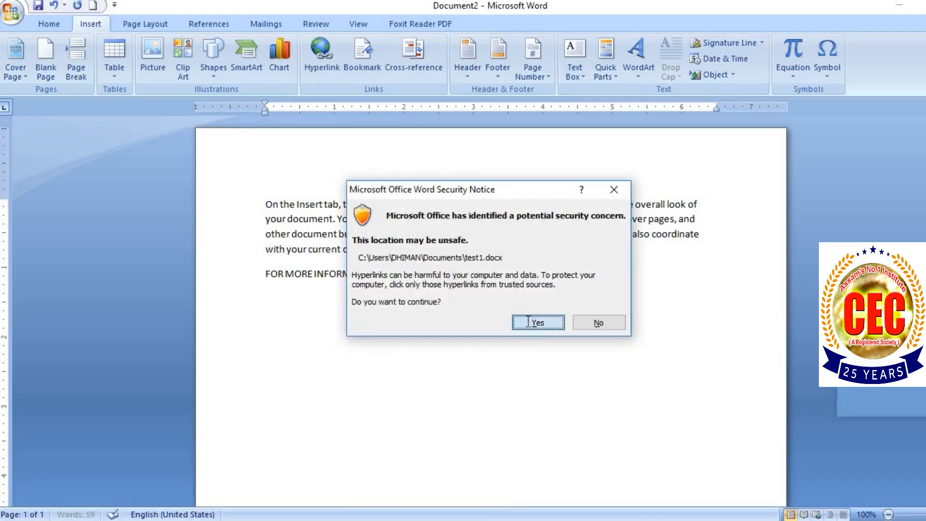
{"action": "left_click", "coordinate": [533, 321]}
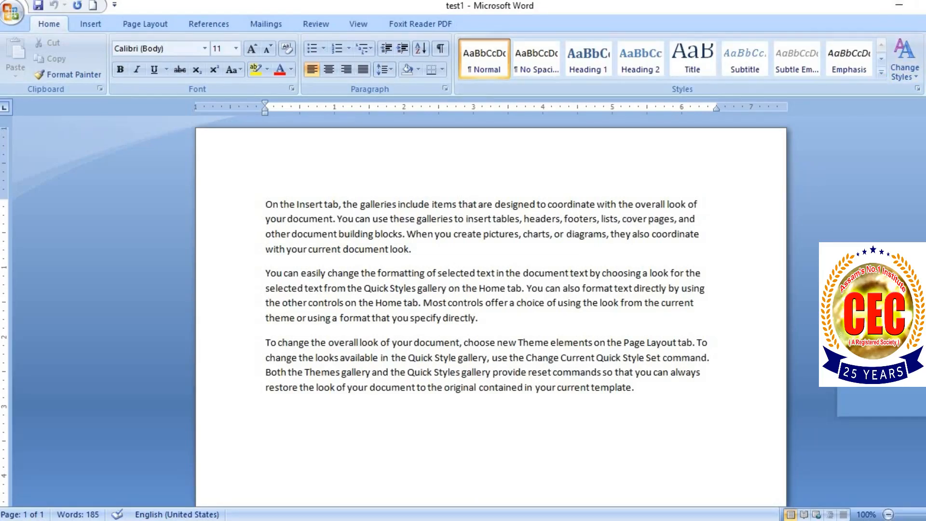
{"action": "key", "text": "alt+Tab"}
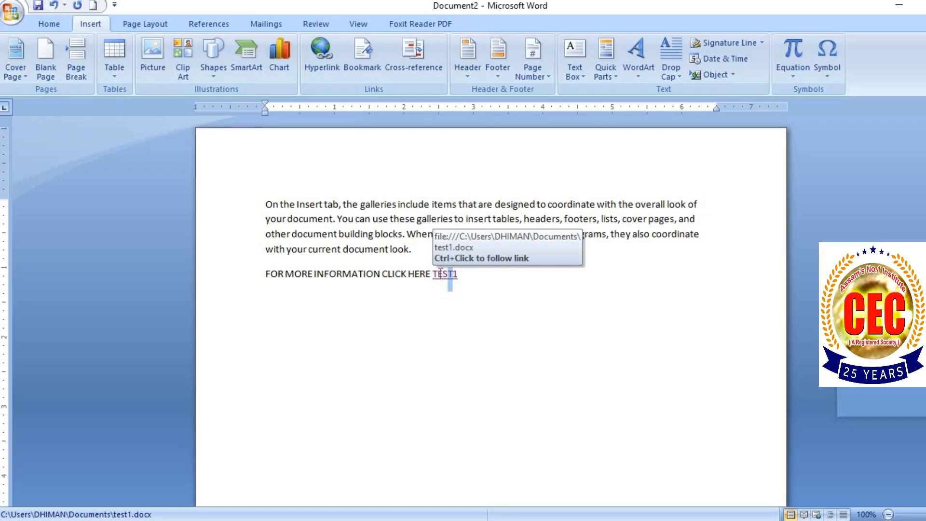
Insert a blank line after the paragraph and replace the linked word TEST1 with plain text TEXT1
{"action": "left_click", "coordinate": [414, 250]}
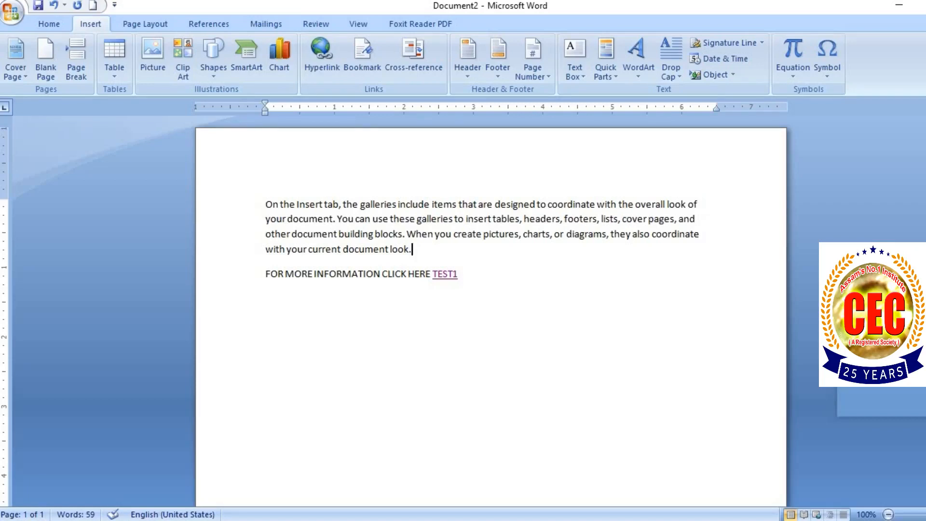
{"action": "key", "text": "Return"}
{"action": "left_click", "coordinate": [470, 298]}
{"action": "key", "text": "BackSpace"}
{"action": "key", "text": "BackSpace"}
{"action": "key", "text": "BackSpace"}
{"action": "key", "text": "BackSpace"}
{"action": "key", "text": "BackSpace"}
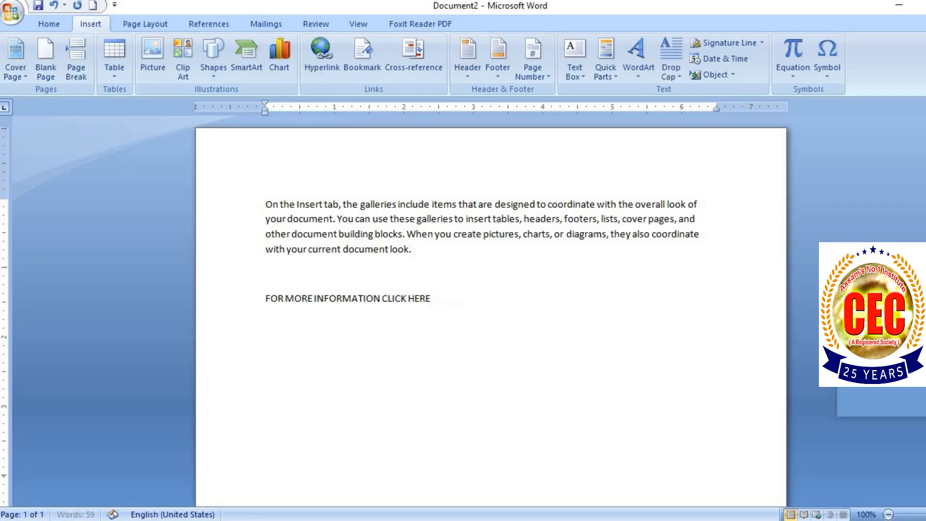
{"action": "type", "text": "TEXT1"}
Hyperlink the word TEXT1 to the file test1.docx in the Documents folder
{"action": "left_click", "coordinate": [433, 300]}
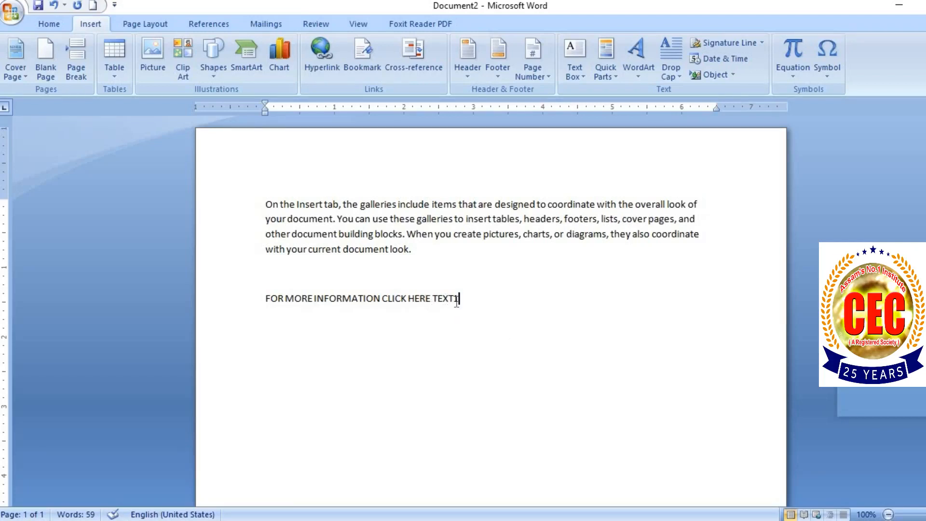
{"action": "left_click_drag", "start_coordinate": [457, 299], "coordinate": [431, 300]}
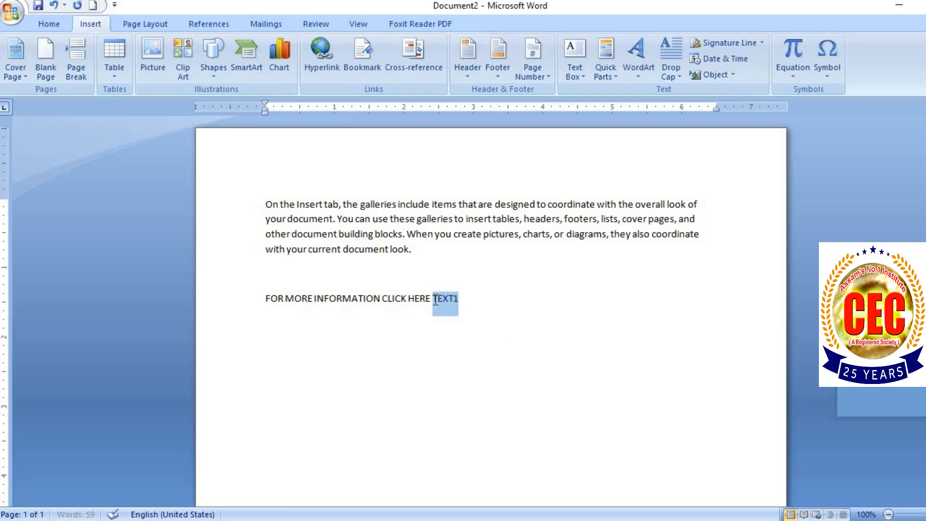
{"action": "left_click", "coordinate": [321, 72]}
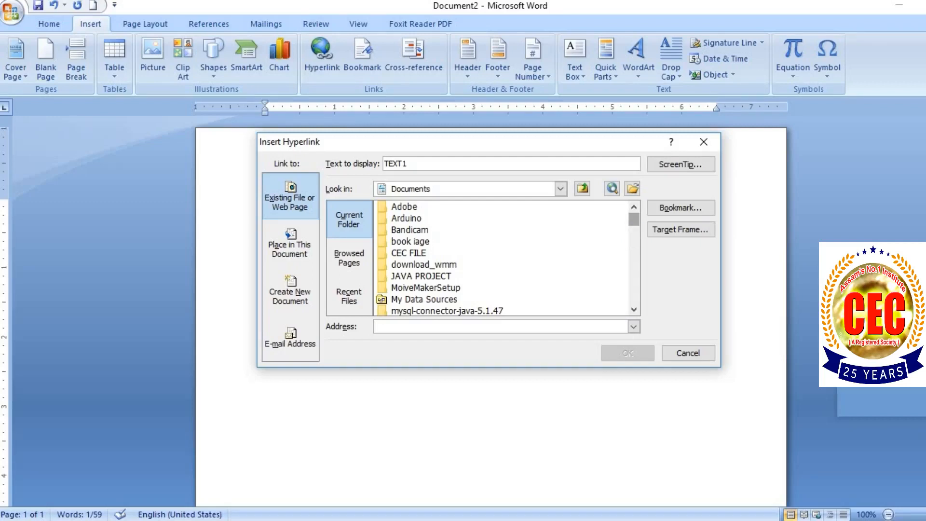
{"action": "type", "text": "TE"}
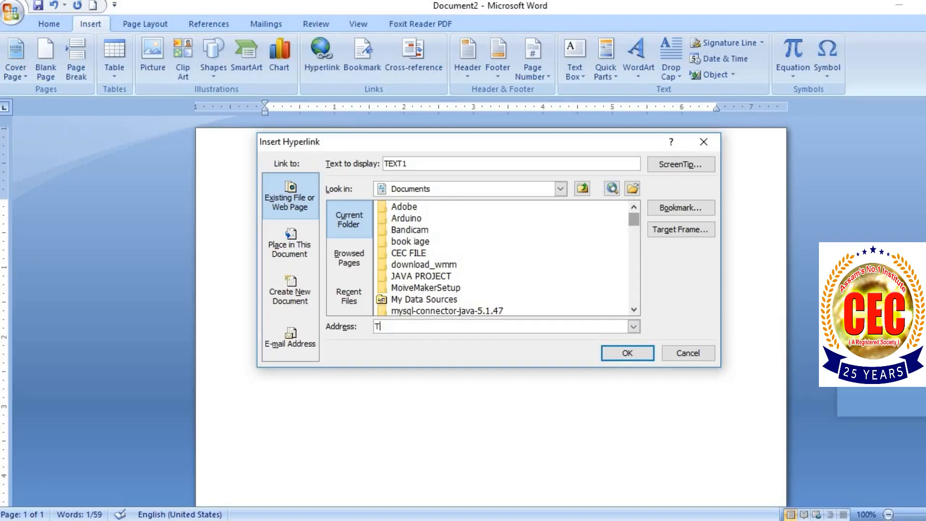
{"action": "left_click", "coordinate": [429, 276]}
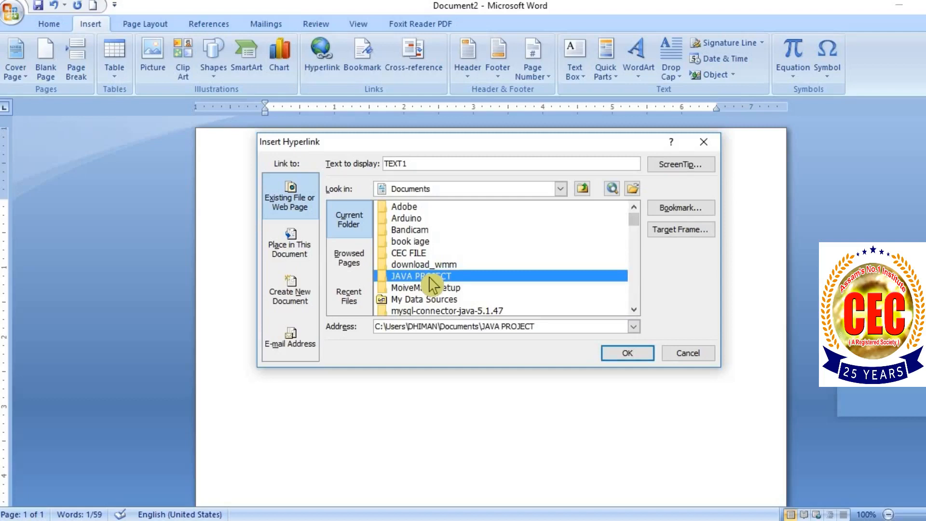
{"action": "key", "text": "t"}
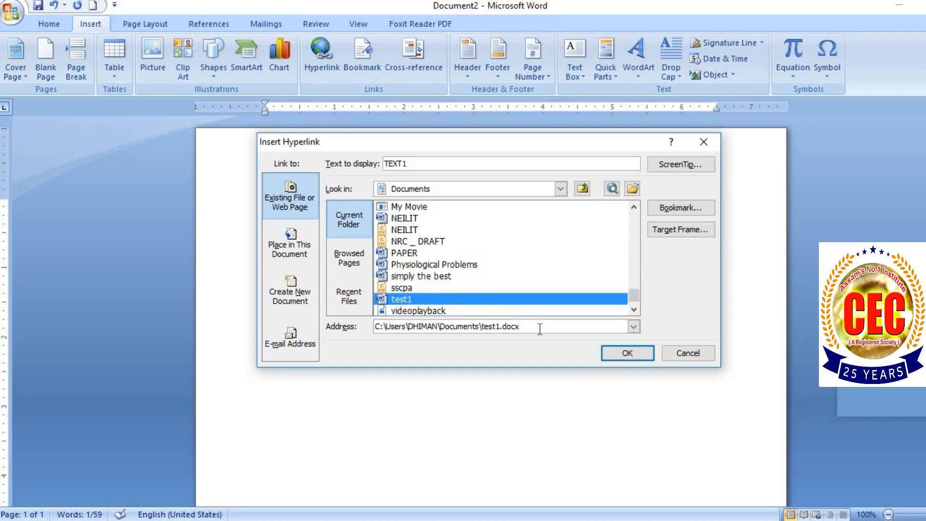
{"action": "left_click", "coordinate": [627, 353]}
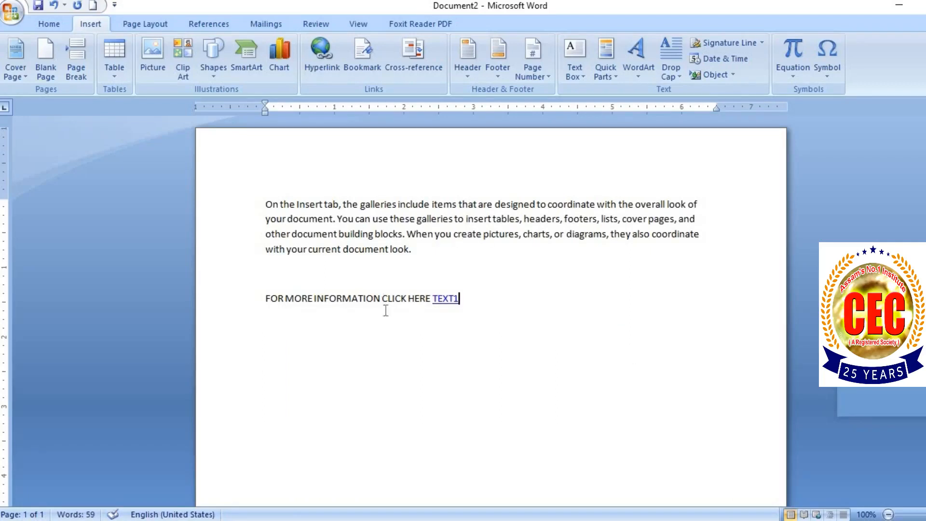
Test the TEXT1 link by opening the linked document through the security notices, and go back to Document2
{"action": "left_click", "coordinate": [447, 302], "text": "ctrl"}
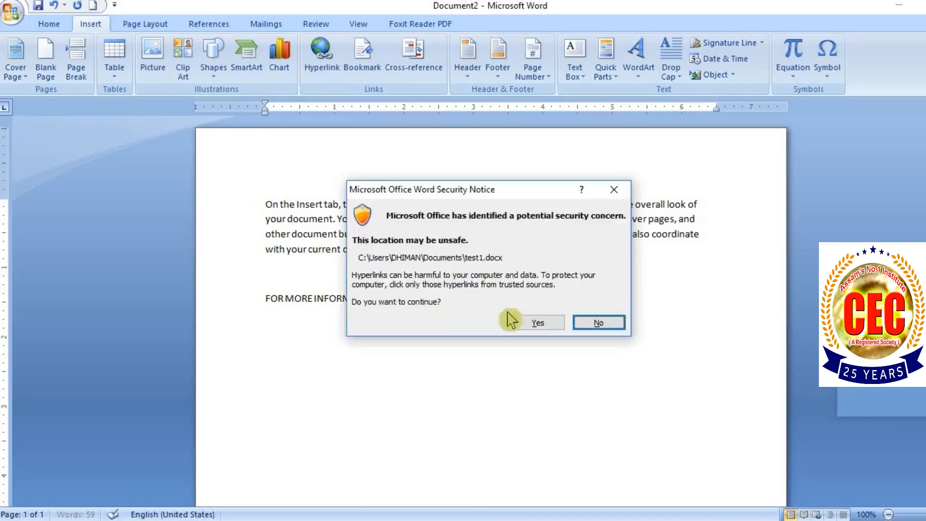
{"action": "left_click", "coordinate": [538, 321]}
{"action": "left_click", "coordinate": [550, 347]}
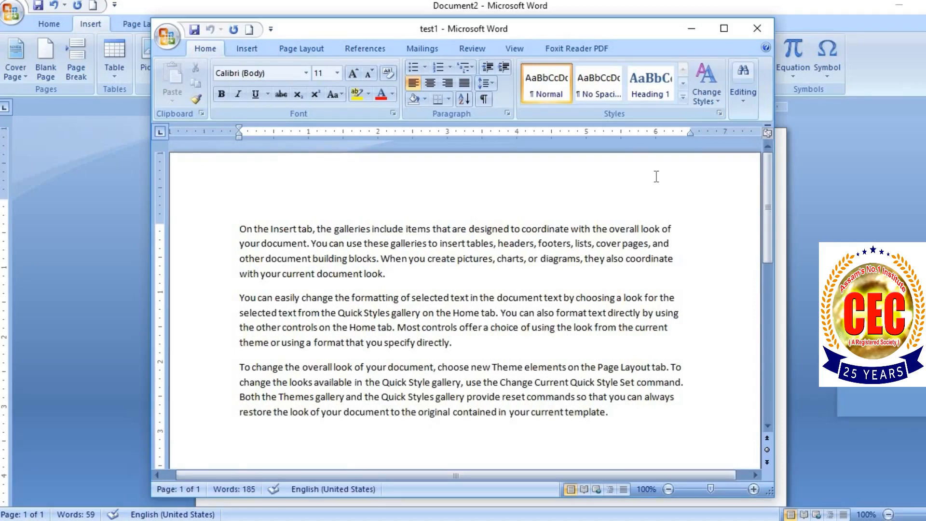
{"action": "left_click", "coordinate": [692, 28]}
{"action": "left_click", "coordinate": [473, 303]}
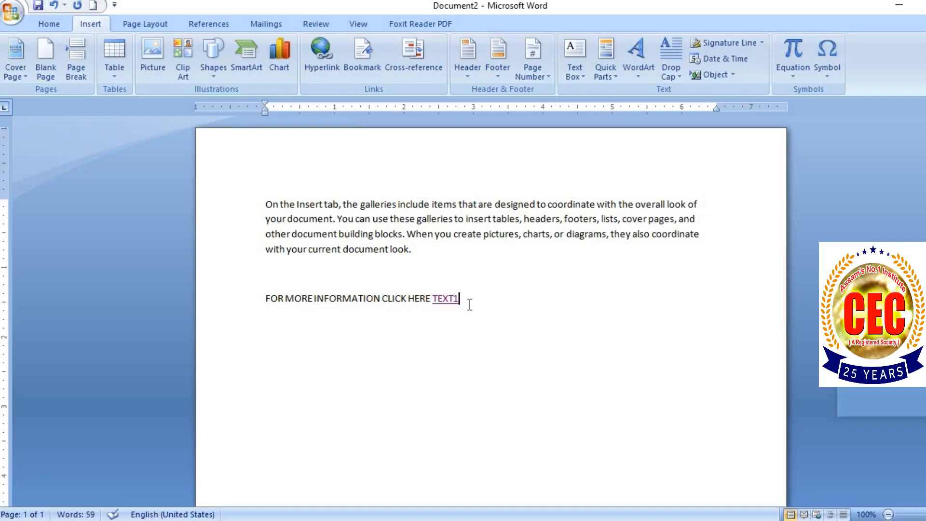
Replace the entire document content with three sample paragraphs of five sentences each using =RAND(3,5)
{"action": "left_click_drag", "start_coordinate": [469, 304], "coordinate": [263, 206]}
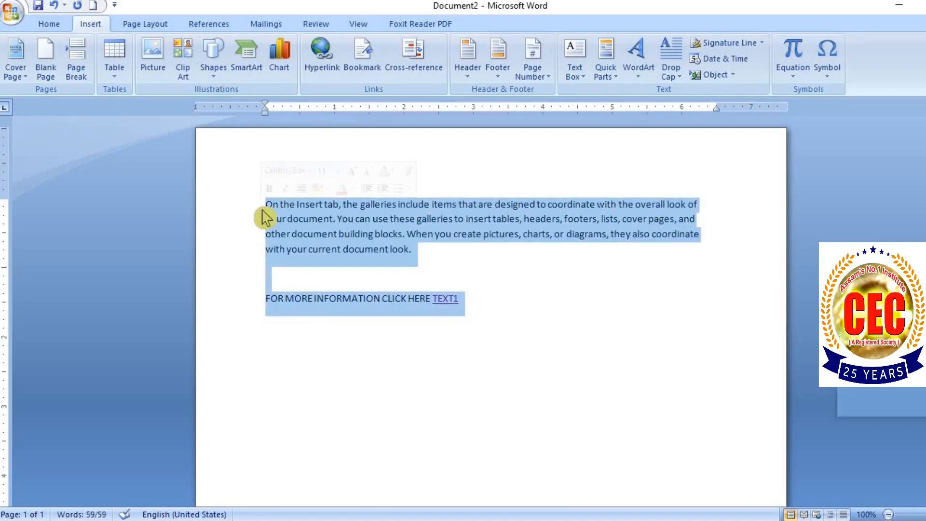
{"action": "key", "text": "Delete"}
{"action": "type", "text": "=RA"}
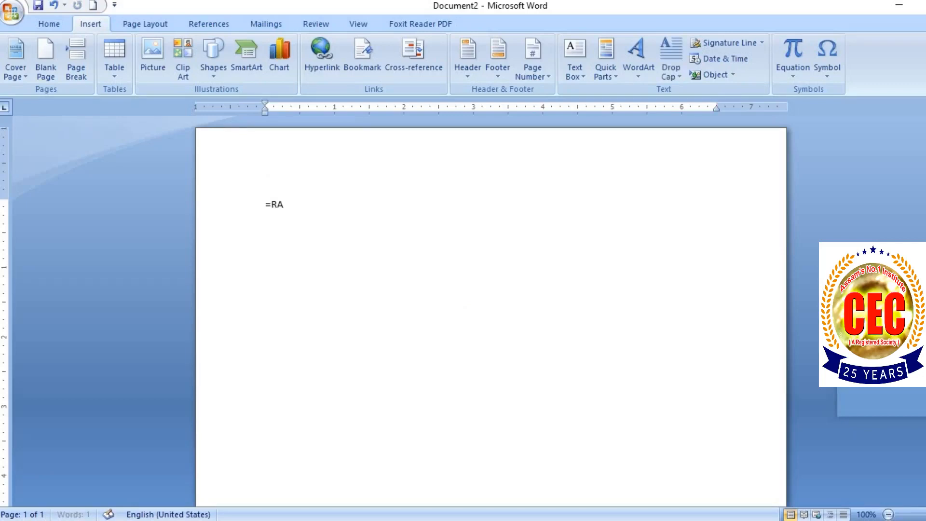
{"action": "type", "text": "ND(3,5)"}
{"action": "key", "text": "Return"}
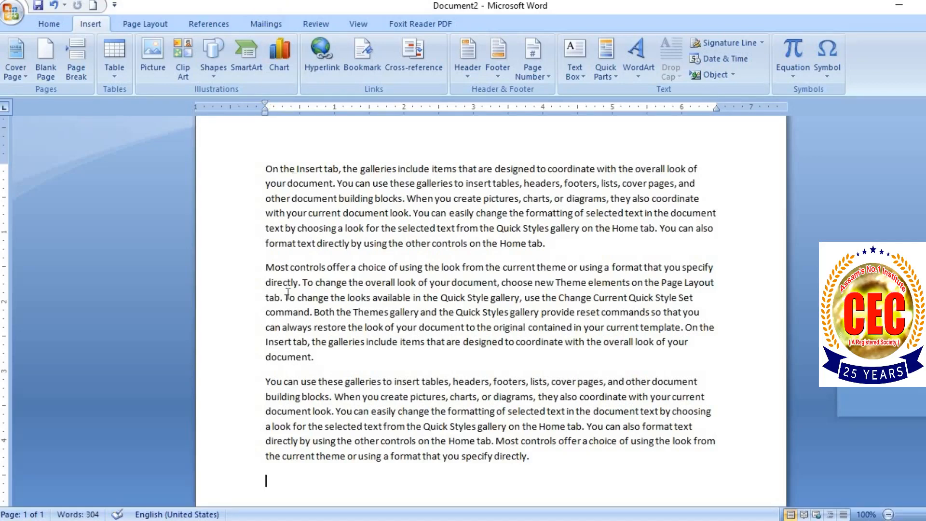
{"action": "left_click", "coordinate": [551, 244]}
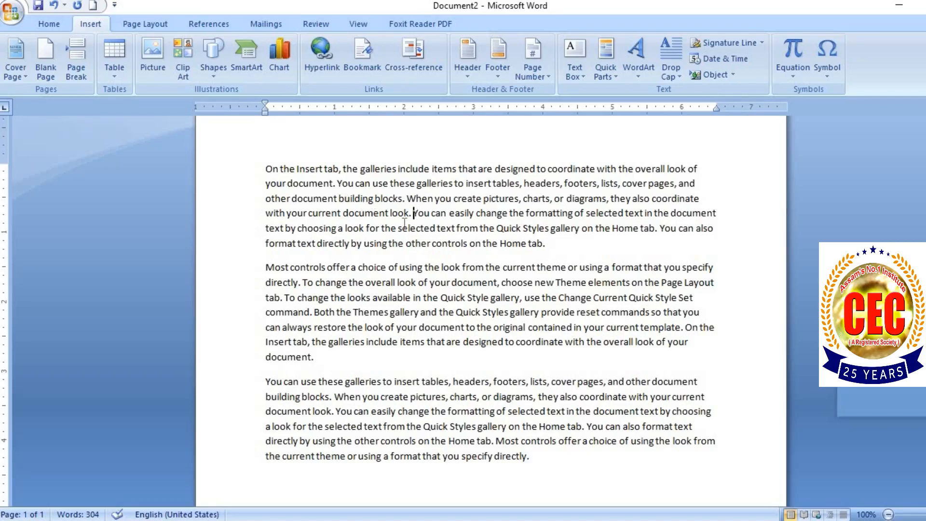
Add a bookmark named CLICK1 at the very beginning of the first paragraph
{"action": "left_click", "coordinate": [264, 168]}
{"action": "left_click", "coordinate": [366, 56]}
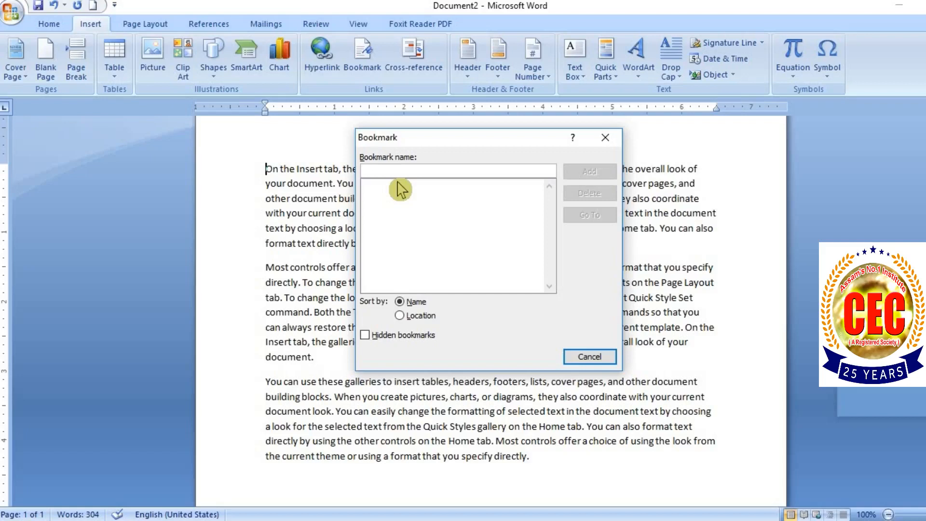
{"action": "type", "text": "CLICK1"}
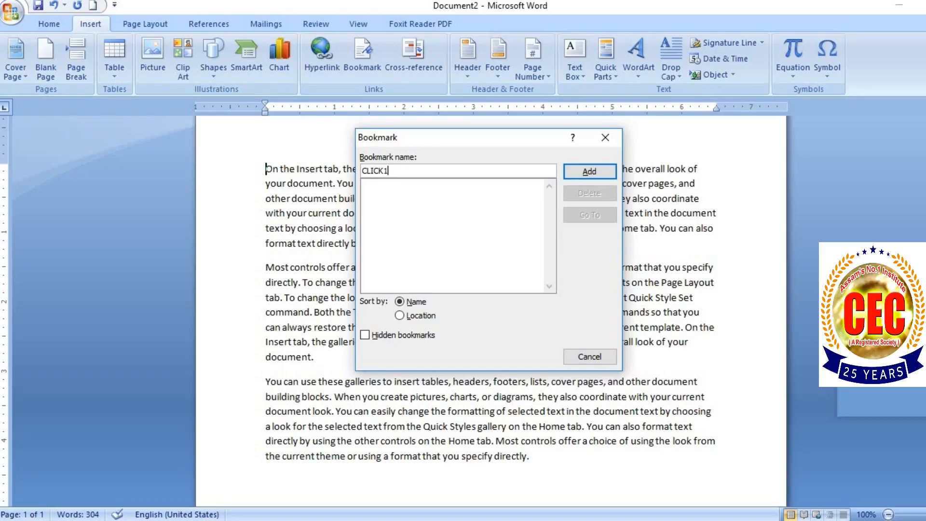
{"action": "left_click", "coordinate": [572, 173]}
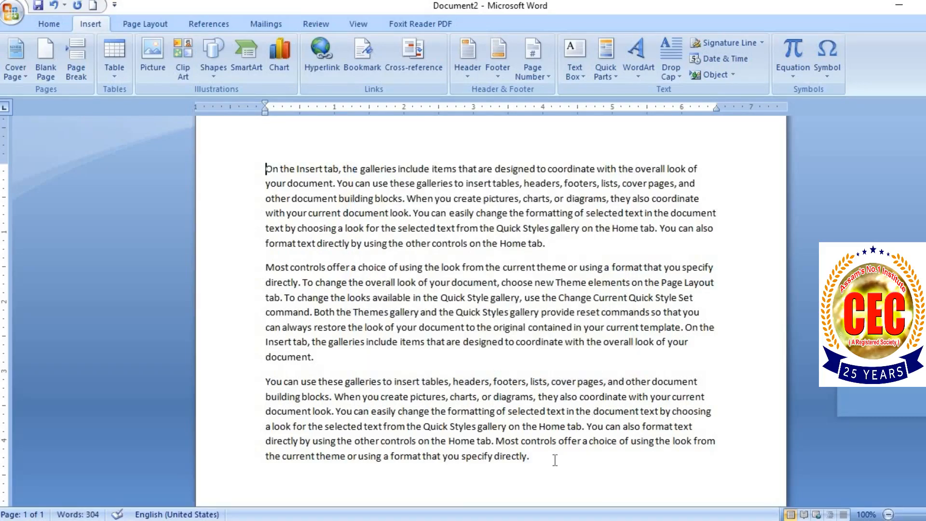
Add blank lines below the last paragraph until the document extends to a fourth page
{"action": "key", "text": "Return"}
{"action": "key", "text": "Return"}
{"action": "key", "text": "Return"}
{"action": "key", "text": "Return"}
{"action": "key", "text": "Return"}
{"action": "key", "text": "Return"}
{"action": "key", "text": "Return"}
{"action": "key", "text": "Return"}
{"action": "key", "text": "Return"}
{"action": "key", "text": "Return"}
{"action": "key", "text": "Return"}
{"action": "key", "text": "Return"}
{"action": "key", "text": "Return"}
{"action": "key", "text": "Return"}
{"action": "key", "text": "Return"}
{"action": "key", "text": "Return"}
{"action": "key", "text": "Return"}
{"action": "key", "text": "Return"}
{"action": "key", "text": "Return"}
{"action": "key", "text": "Return"}
{"action": "key", "text": "Return"}
{"action": "key", "text": "Return"}
{"action": "key", "text": "Return"}
{"action": "key", "text": "Return"}
{"action": "key", "text": "Return"}
{"action": "key", "text": "Return"}
{"action": "key", "text": "Return"}
{"action": "key", "text": "Return"}
{"action": "key", "text": "Return"}
{"action": "key", "text": "Return"}
From the blank fourth page, jump to the bookmark CLICK1 and close the bookmark list
{"action": "left_click", "coordinate": [401, 399]}
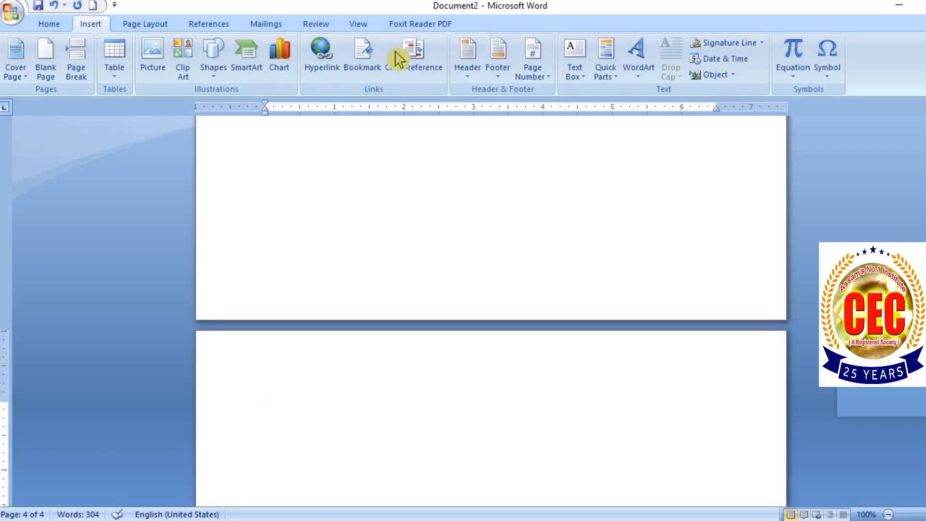
{"action": "left_click", "coordinate": [379, 65]}
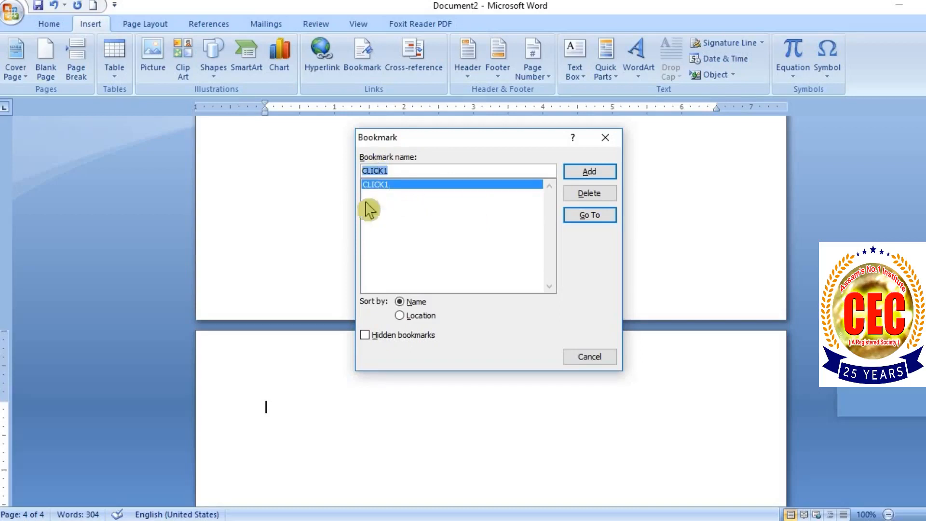
{"action": "left_click", "coordinate": [581, 225]}
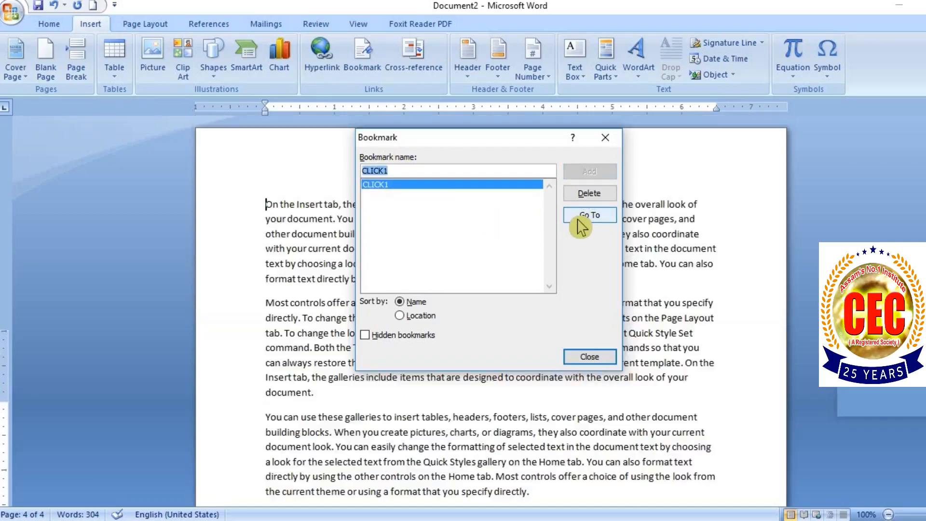
{"action": "left_click", "coordinate": [589, 357]}
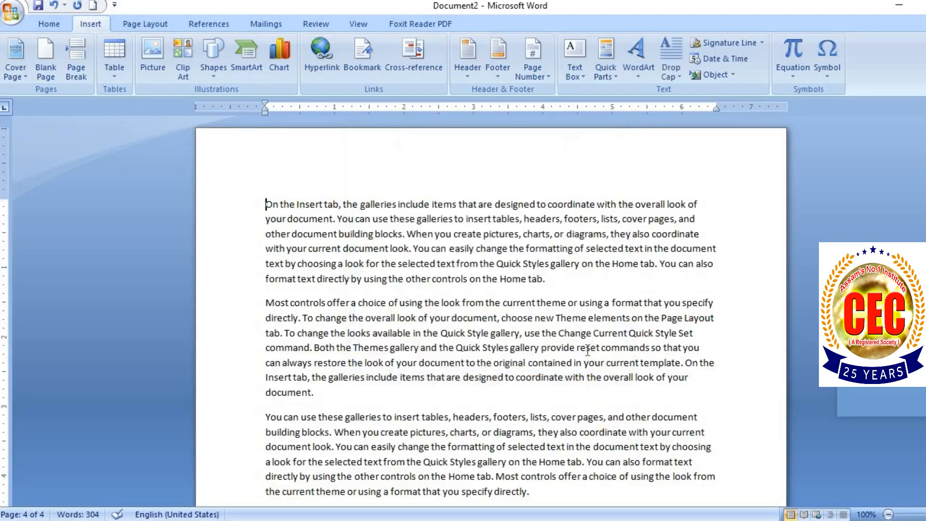
Bookmark the words "Home tab." at the end of the first paragraph as CLICK2
{"action": "left_click", "coordinate": [265, 206]}
{"action": "left_click_drag", "start_coordinate": [547, 280], "coordinate": [500, 280]}
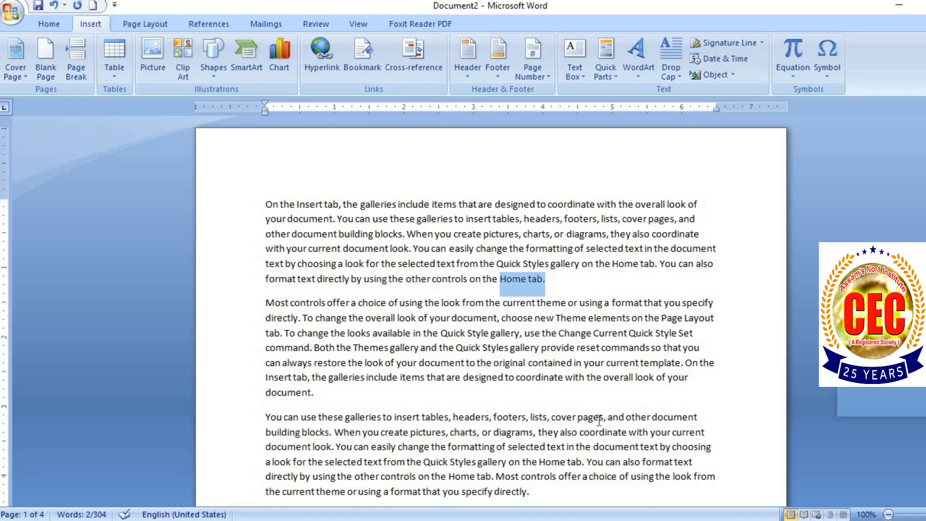
{"action": "left_click", "coordinate": [362, 60]}
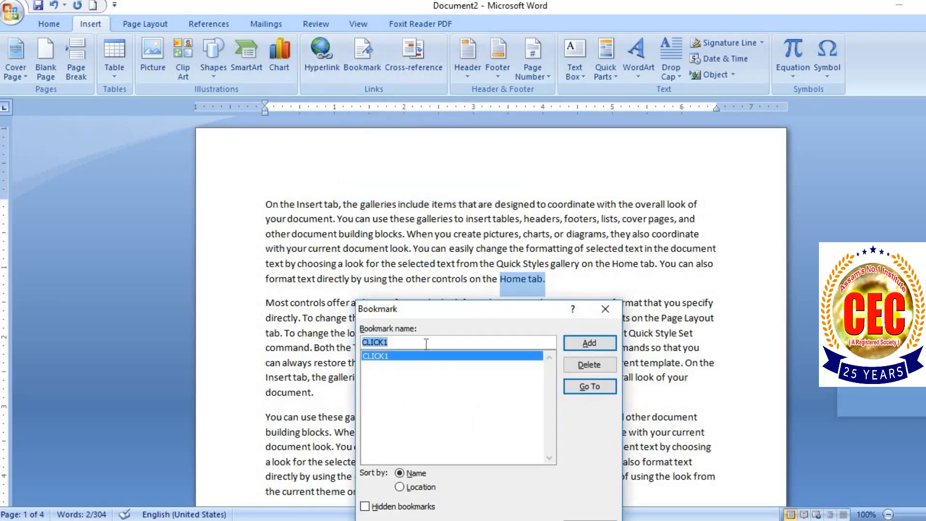
{"action": "type", "text": "CLICK2"}
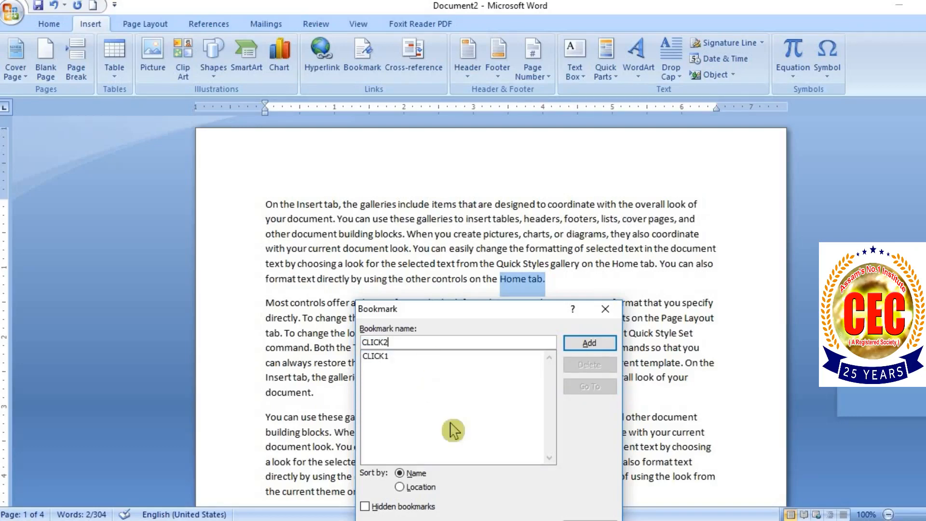
{"action": "left_click", "coordinate": [586, 343]}
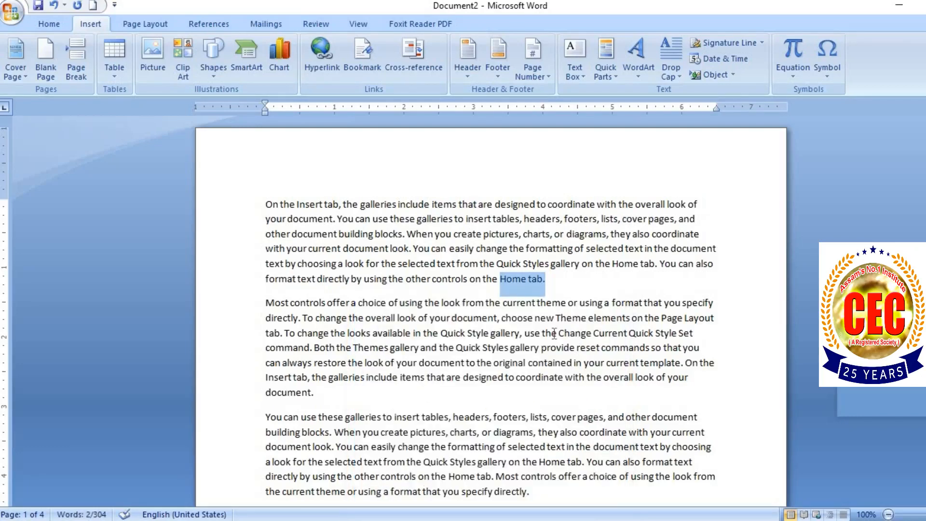
Place the cursor on the blank fourth page and jump from there to the bookmark CLICK2
{"action": "left_click", "coordinate": [554, 333]}
{"action": "scroll", "coordinate": [554, 333], "scroll_direction": "down", "scroll_amount": 10}
{"action": "scroll", "coordinate": [554, 333], "scroll_direction": "down", "scroll_amount": 1}
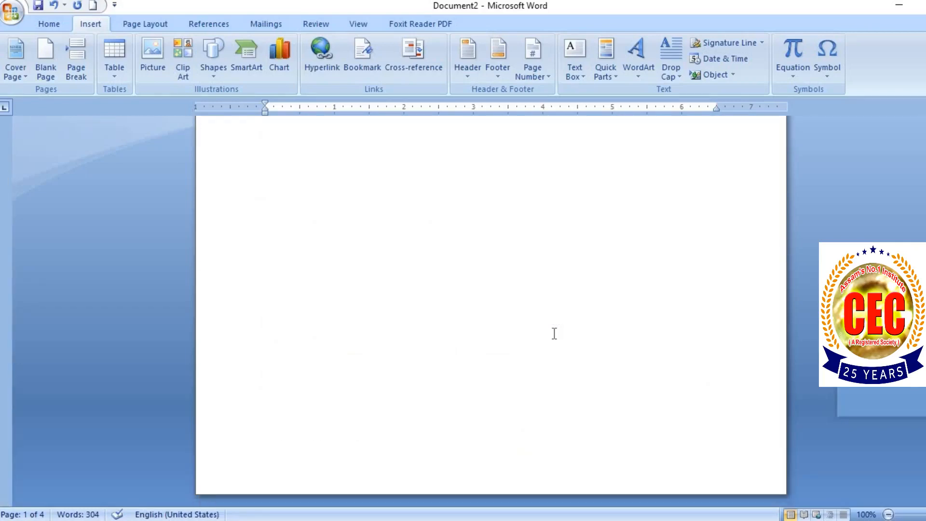
{"action": "scroll", "coordinate": [554, 332], "scroll_direction": "down", "scroll_amount": 3}
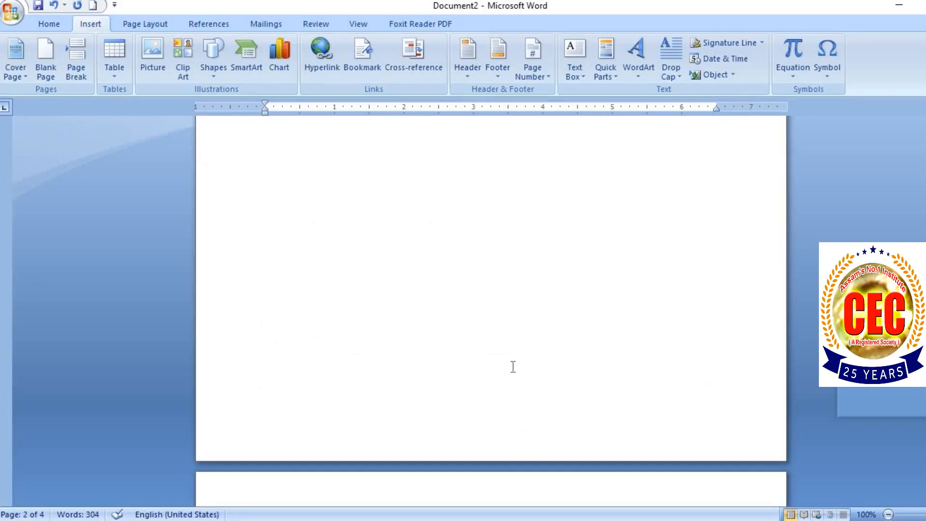
{"action": "left_click", "coordinate": [408, 232]}
{"action": "scroll", "coordinate": [408, 232], "scroll_direction": "down", "scroll_amount": 1}
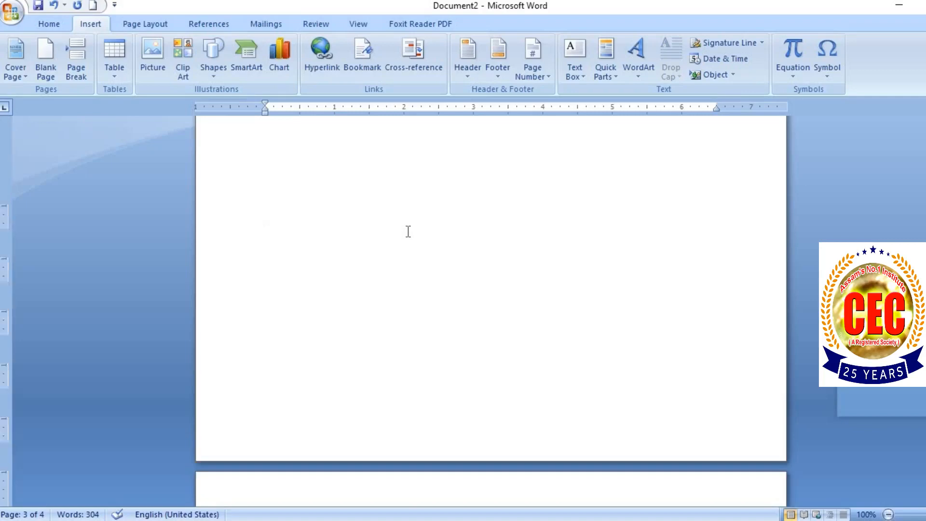
{"action": "key", "text": "Page_Down"}
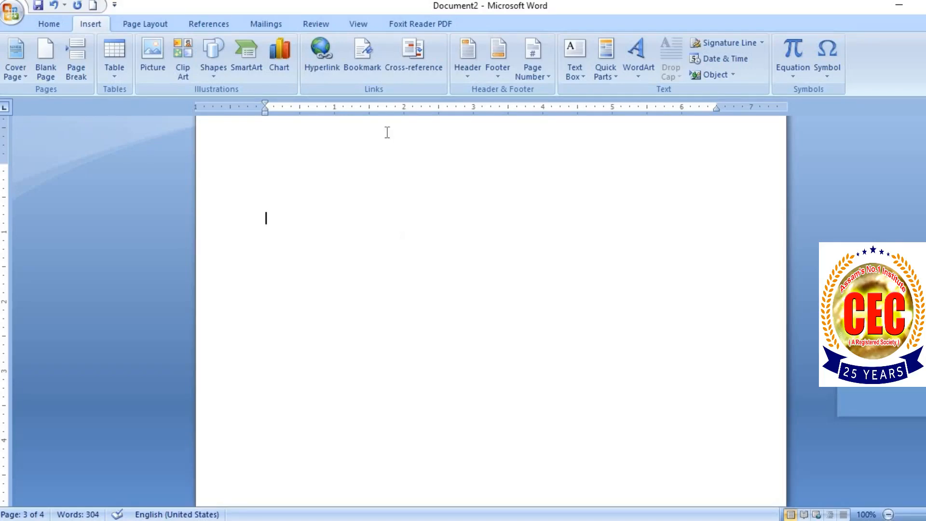
{"action": "scroll", "coordinate": [386, 130], "scroll_direction": "down", "scroll_amount": 15}
{"action": "scroll", "coordinate": [387, 131], "scroll_direction": "up", "scroll_amount": 8}
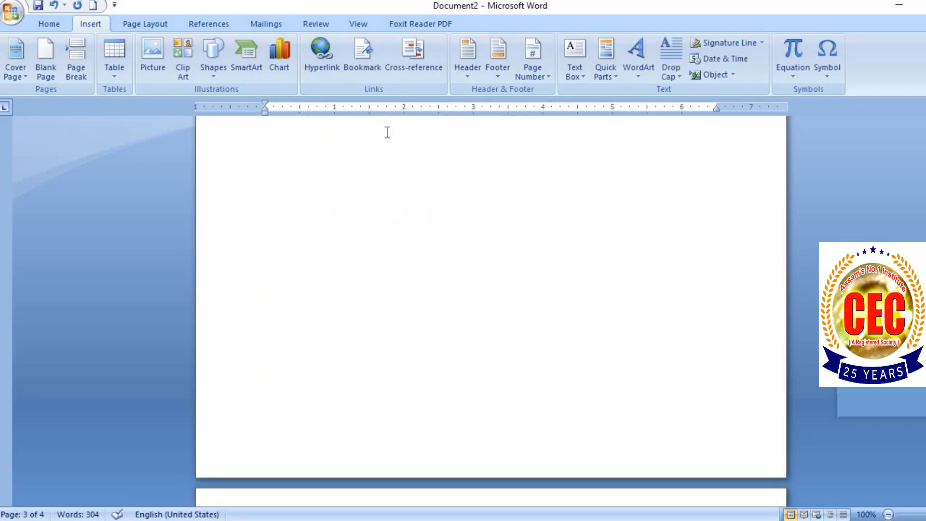
{"action": "scroll", "coordinate": [379, 246], "scroll_direction": "down", "scroll_amount": 3}
{"action": "scroll", "coordinate": [379, 246], "scroll_direction": "up", "scroll_amount": 3}
{"action": "left_click", "coordinate": [378, 247]}
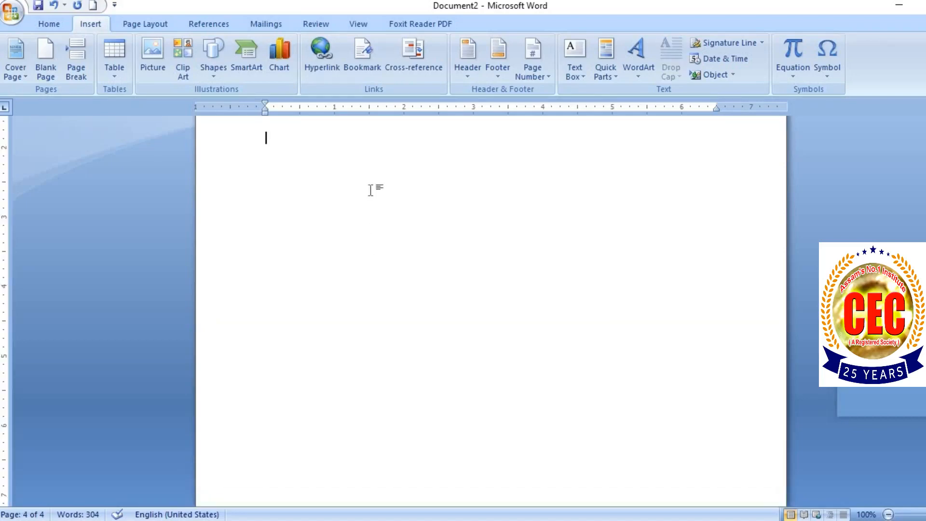
{"action": "left_click", "coordinate": [362, 54]}
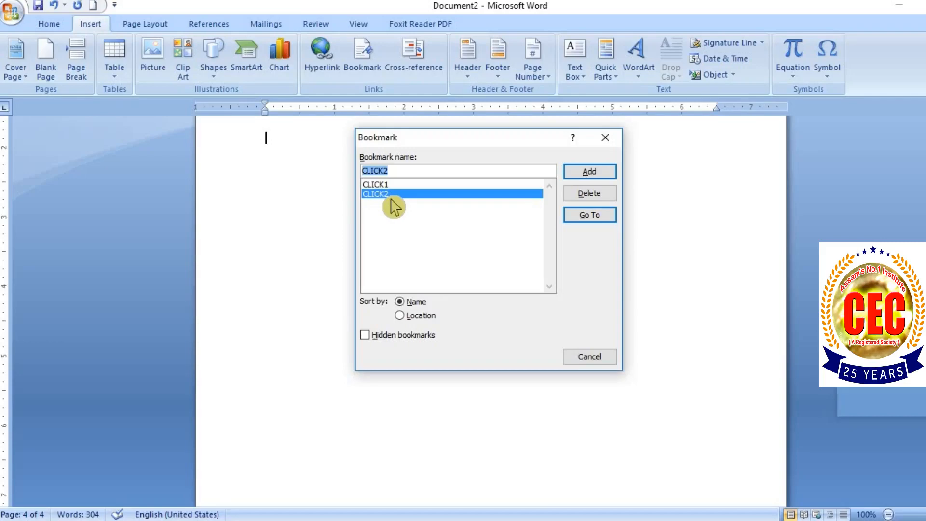
{"action": "left_click", "coordinate": [586, 223]}
{"action": "left_click", "coordinate": [597, 360]}
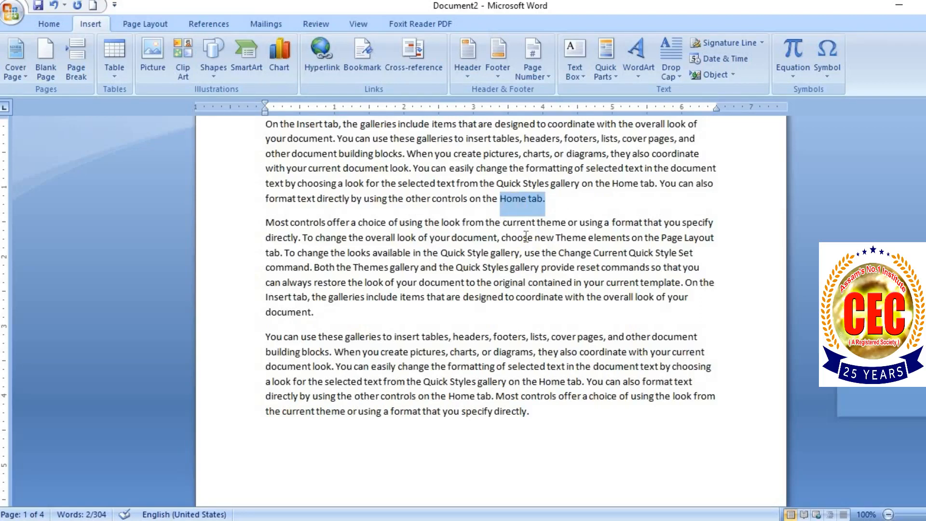
{"action": "scroll", "coordinate": [481, 223], "scroll_direction": "up", "scroll_amount": 2}
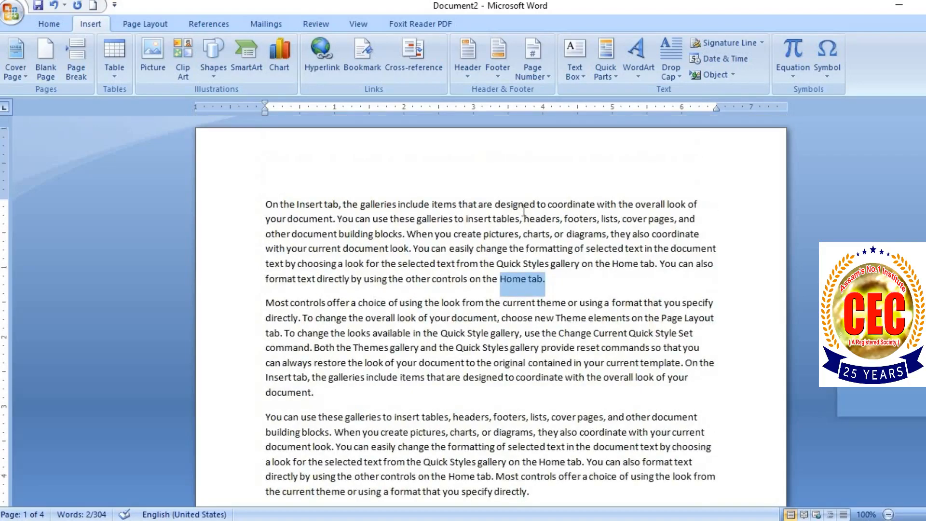
Review the two bookmarked places in the first paragraph and the document's list of bookmarks
{"action": "left_click", "coordinate": [419, 204]}
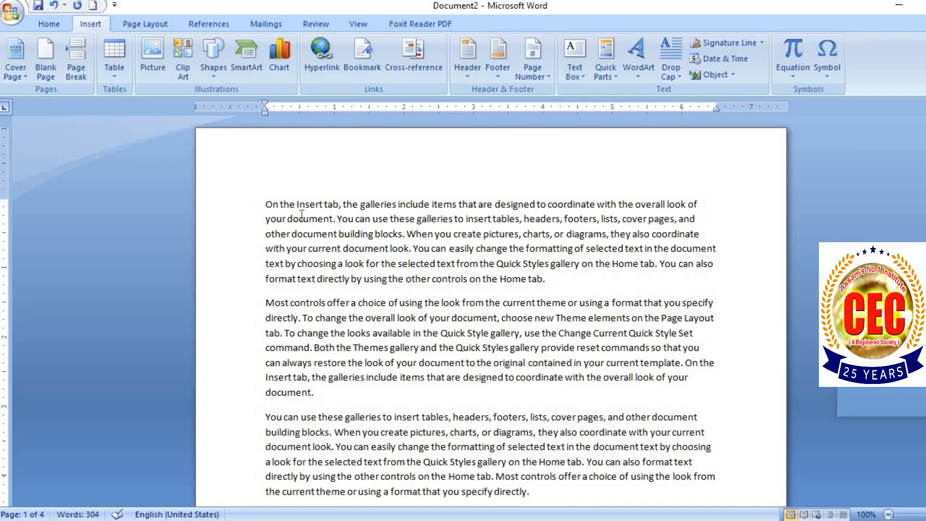
{"action": "scroll", "coordinate": [301, 214], "scroll_direction": "down", "scroll_amount": 8}
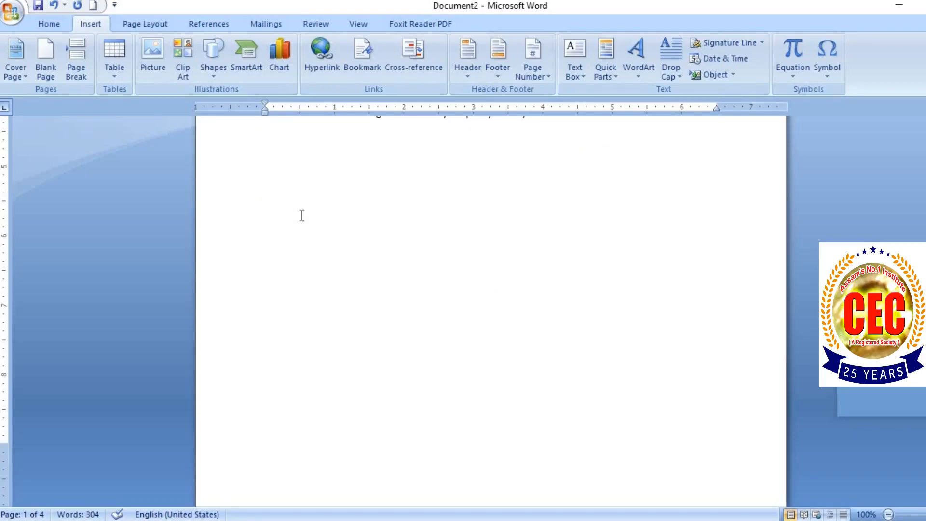
{"action": "scroll", "coordinate": [302, 216], "scroll_direction": "up", "scroll_amount": 8}
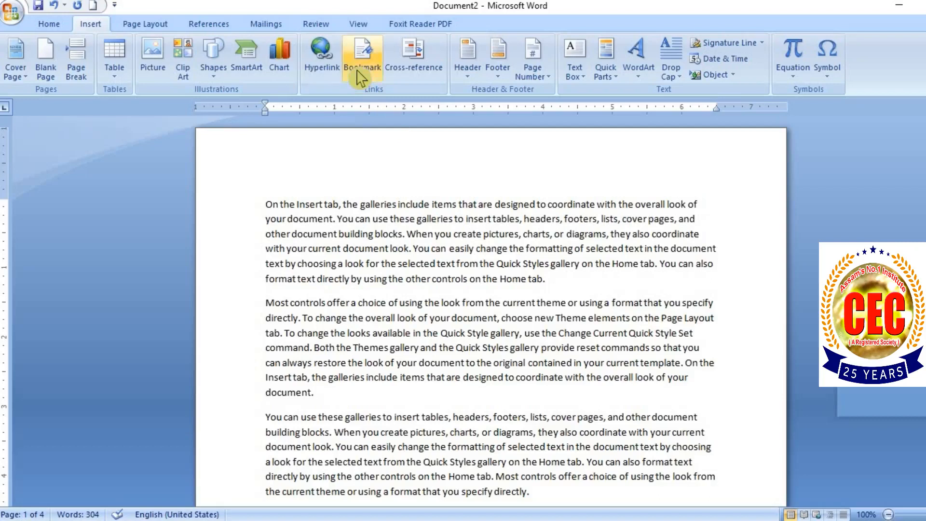
{"action": "left_click", "coordinate": [265, 204]}
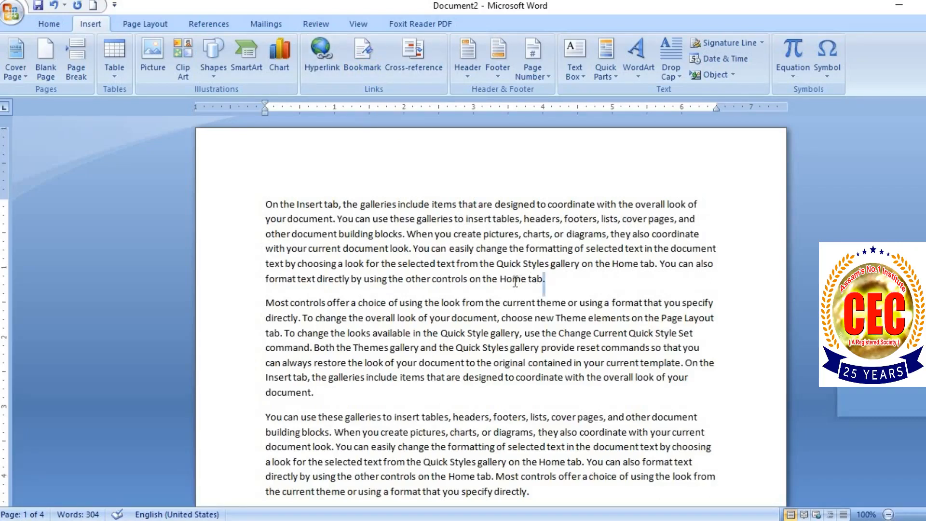
{"action": "left_click_drag", "start_coordinate": [546, 280], "coordinate": [502, 283]}
{"action": "left_click", "coordinate": [265, 204]}
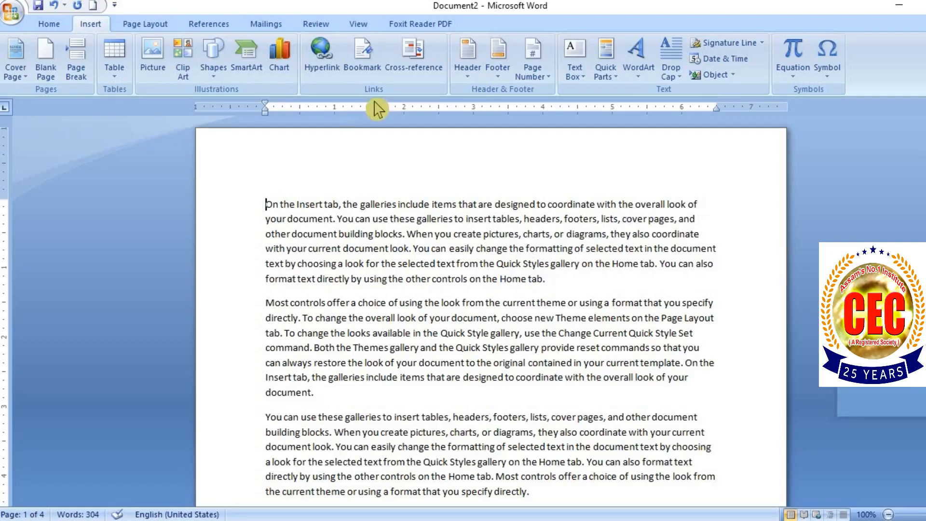
{"action": "left_click", "coordinate": [362, 57]}
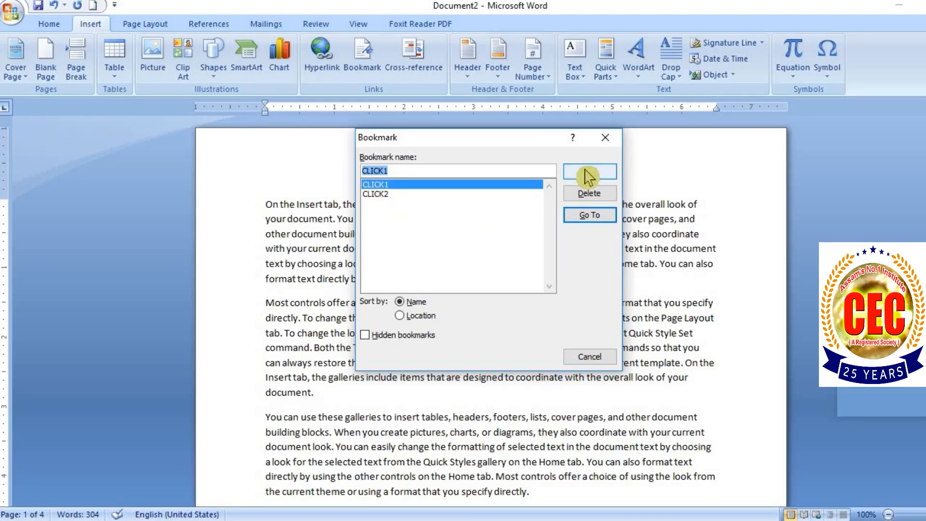
{"action": "left_click", "coordinate": [605, 137]}
Insert many more blank lines from the second page onward to extend the document to seven pages
{"action": "scroll", "coordinate": [507, 341], "scroll_direction": "down", "scroll_amount": 1}
{"action": "scroll", "coordinate": [508, 341], "scroll_direction": "down", "scroll_amount": 10}
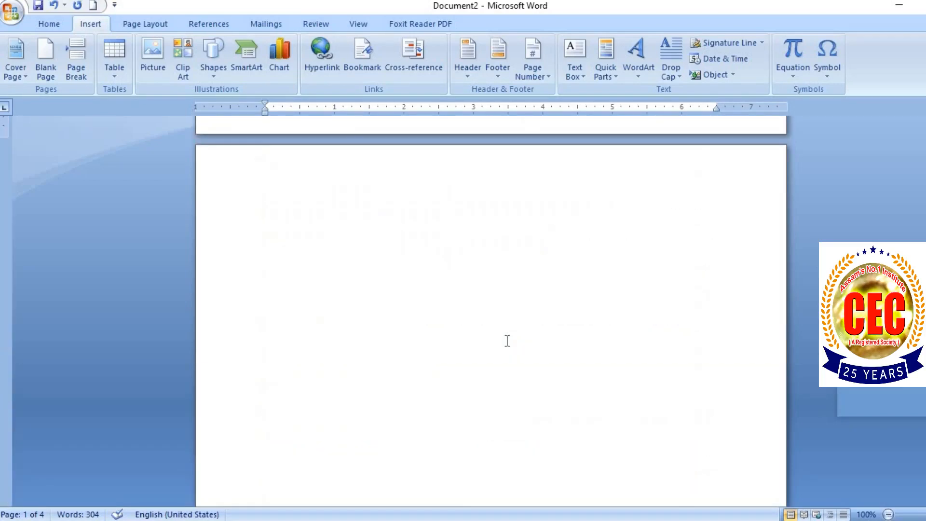
{"action": "left_click", "coordinate": [344, 262]}
{"action": "key", "text": "Return"}
{"action": "key", "text": "Return"}
{"action": "key", "text": "Return"}
{"action": "key", "text": "Return"}
{"action": "key", "text": "Return"}
{"action": "key", "text": "Return"}
{"action": "key", "text": "Return"}
{"action": "key", "text": "Return"}
{"action": "key", "text": "Return"}
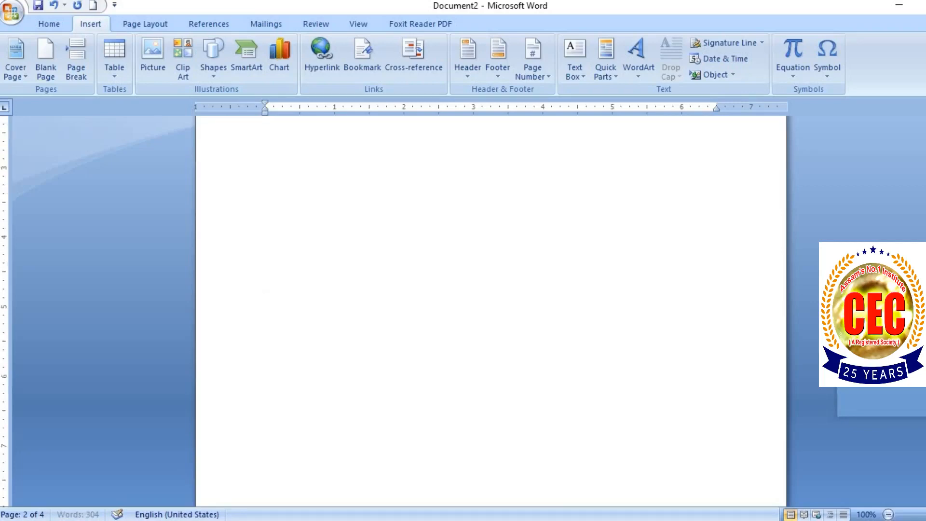
{"action": "key", "text": "Return"}
{"action": "key", "text": "Return"}
{"action": "key", "text": "Return"}
{"action": "key", "text": "Return"}
{"action": "key", "text": "Return"}
{"action": "key", "text": "Return"}
{"action": "key", "text": "Return"}
{"action": "key", "text": "Return"}
{"action": "key", "text": "Return"}
{"action": "key", "text": "Return"}
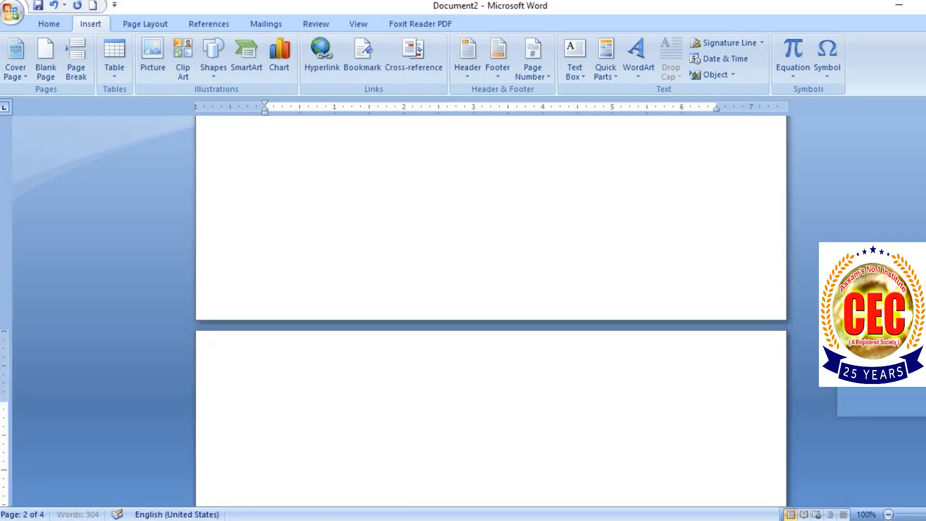
{"action": "key", "text": "Return"}
{"action": "key", "text": "Return"}
{"action": "key", "text": "Return"}
{"action": "key", "text": "Return"}
{"action": "key", "text": "Return"}
{"action": "key", "text": "Return"}
{"action": "key", "text": "Return"}
{"action": "key", "text": "Return"}
{"action": "key", "text": "Return"}
{"action": "key", "text": "Return"}
{"action": "key", "text": "Return"}
{"action": "key", "text": "Return"}
{"action": "key", "text": "Return"}
{"action": "key", "text": "Return"}
{"action": "key", "text": "Return"}
{"action": "key", "text": "Return"}
{"action": "key", "text": "Return"}
{"action": "key", "text": "Return"}
{"action": "key", "text": "Return"}
{"action": "key", "text": "Return"}
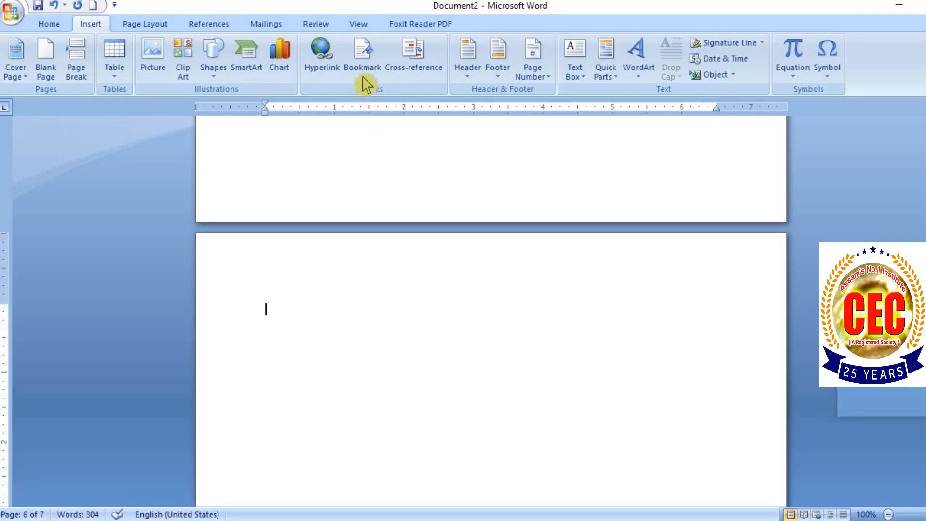
From the blank sixth page, jump to the bookmark CLICK2 and close the bookmark list
{"action": "left_click", "coordinate": [362, 60]}
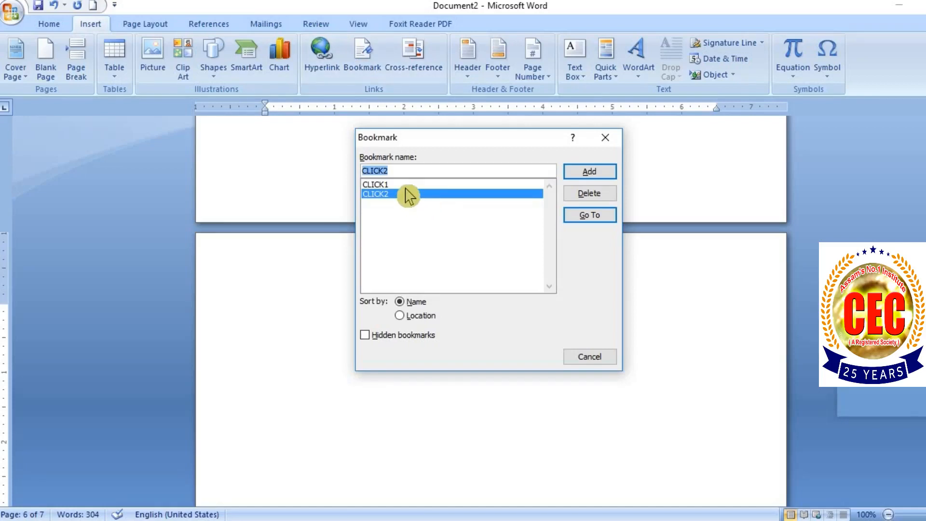
{"action": "left_click", "coordinate": [383, 184]}
{"action": "left_click", "coordinate": [385, 193]}
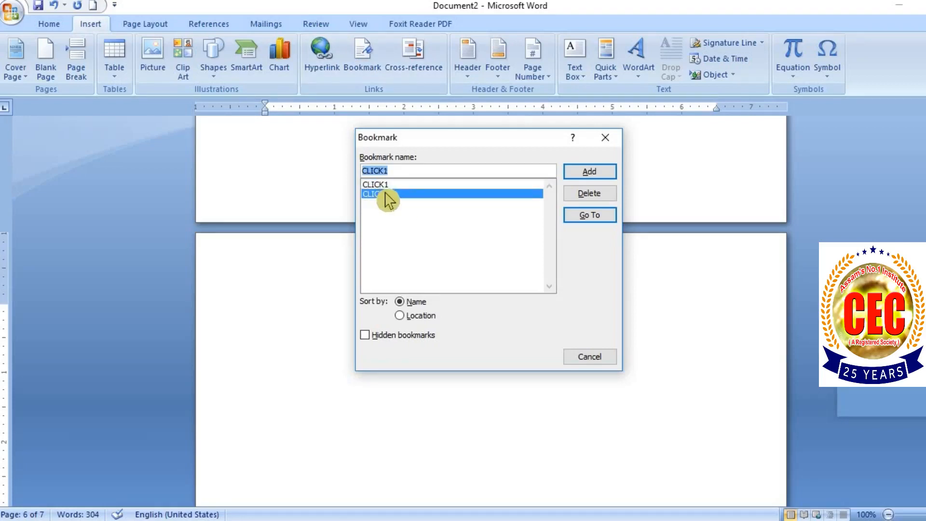
{"action": "left_click", "coordinate": [584, 220]}
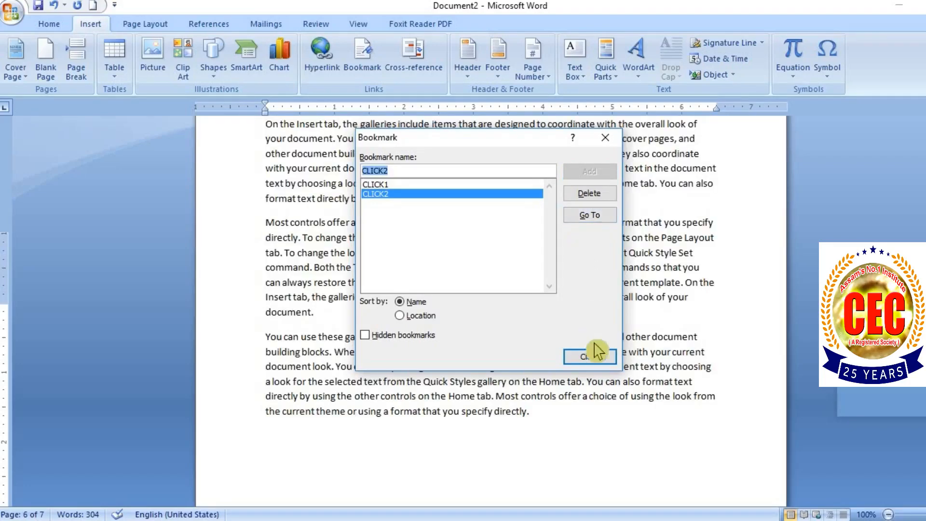
{"action": "left_click", "coordinate": [591, 357]}
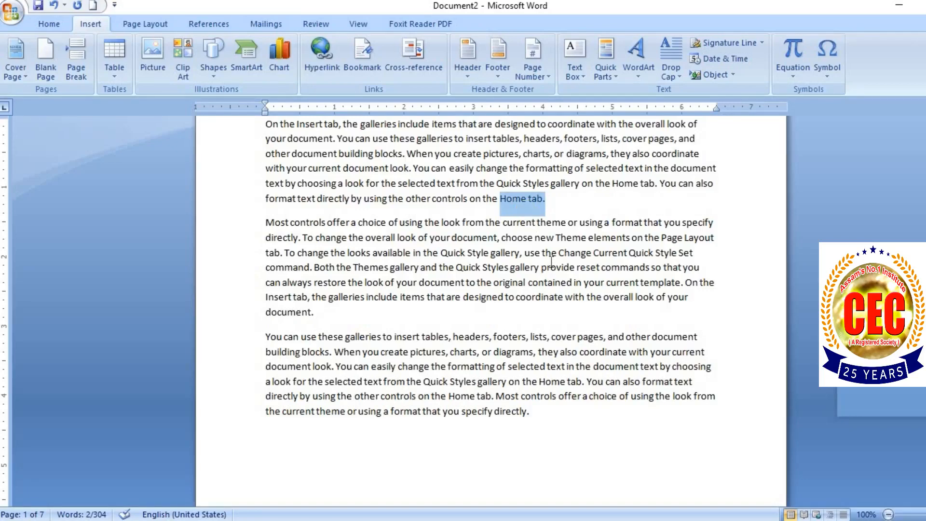
{"action": "scroll", "coordinate": [551, 265], "scroll_direction": "up", "scroll_amount": 2}
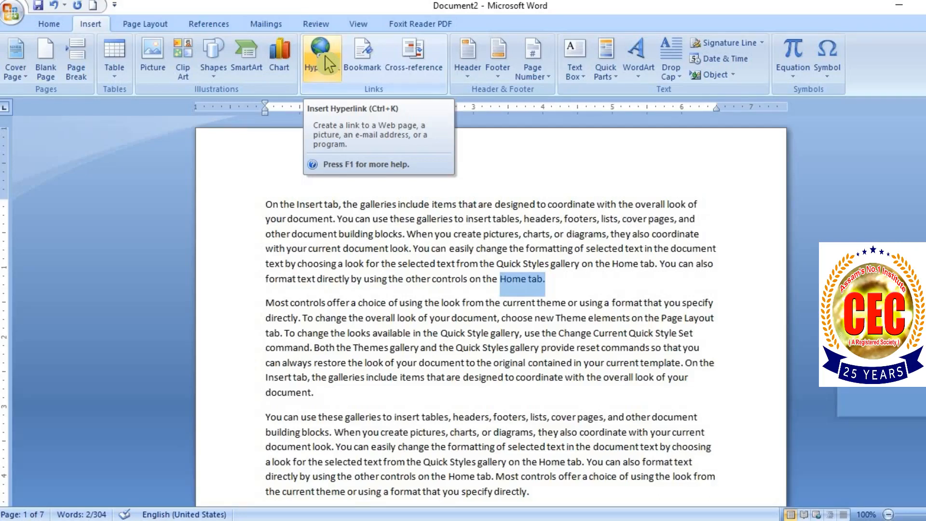
Review the document's bookmark list, close it, and deselect the text at the end of the first paragraph
{"action": "left_click", "coordinate": [361, 55]}
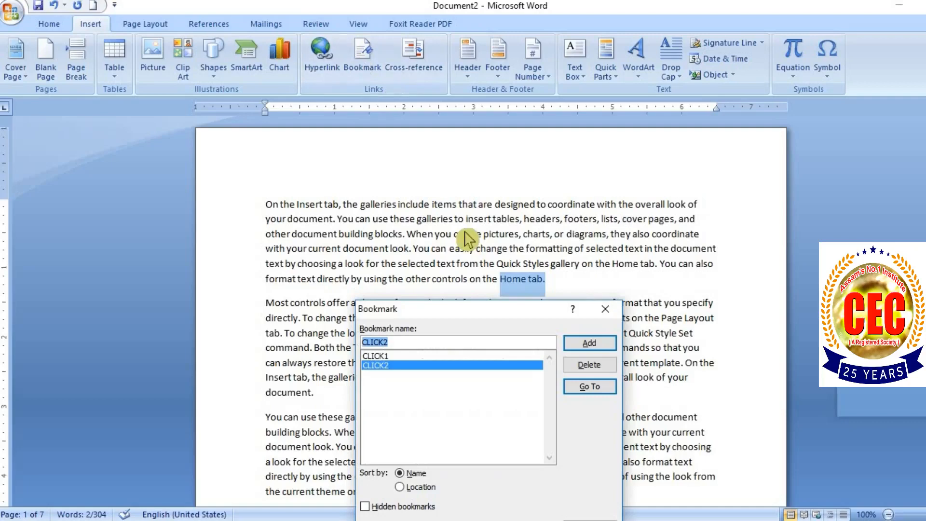
{"action": "left_click", "coordinate": [605, 308]}
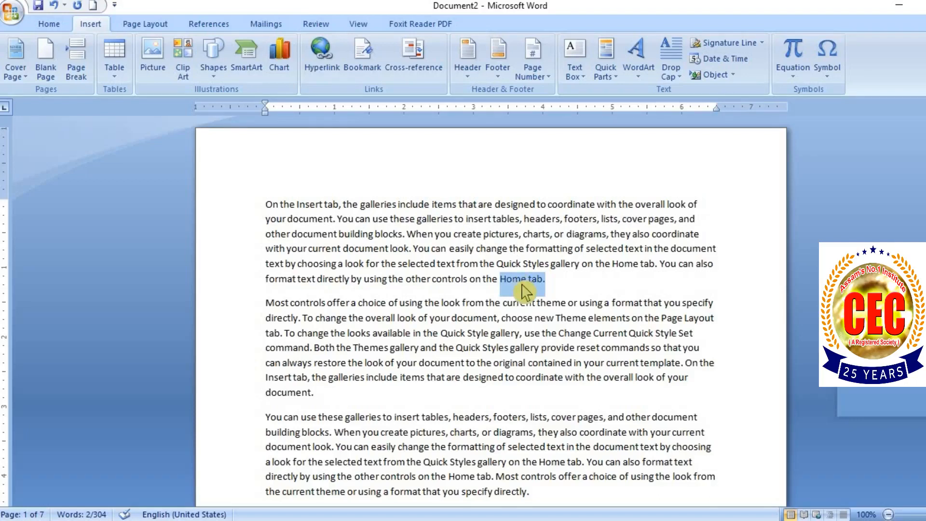
{"action": "left_click", "coordinate": [557, 279]}
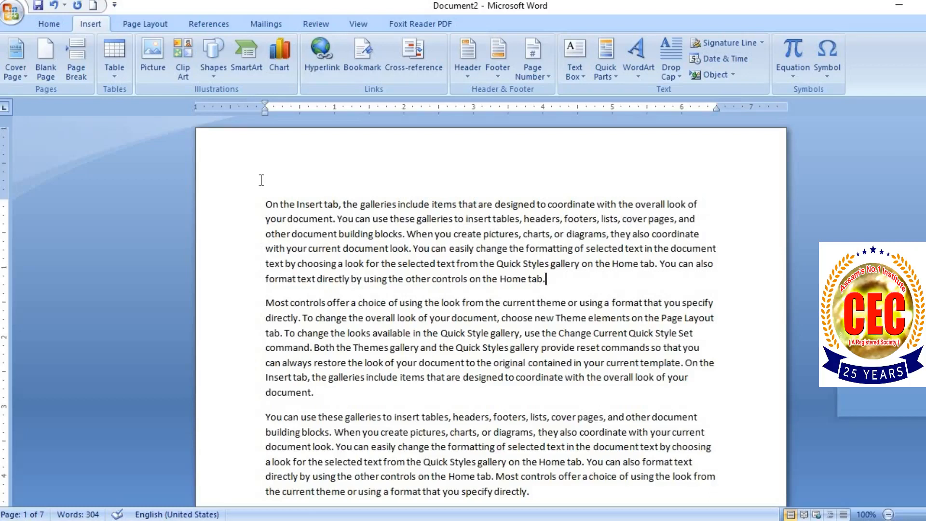
Insert two blank lines above the first paragraph of the document
{"action": "left_click", "coordinate": [263, 203]}
{"action": "left_click", "coordinate": [578, 279]}
{"action": "key", "text": "Up"}
{"action": "key", "text": "Up"}
{"action": "key", "text": "Up"}
{"action": "key", "text": "Up"}
{"action": "key", "text": "Return"}
{"action": "key", "text": "Return"}
{"action": "key", "text": "Up"}
{"action": "key", "text": "Up"}
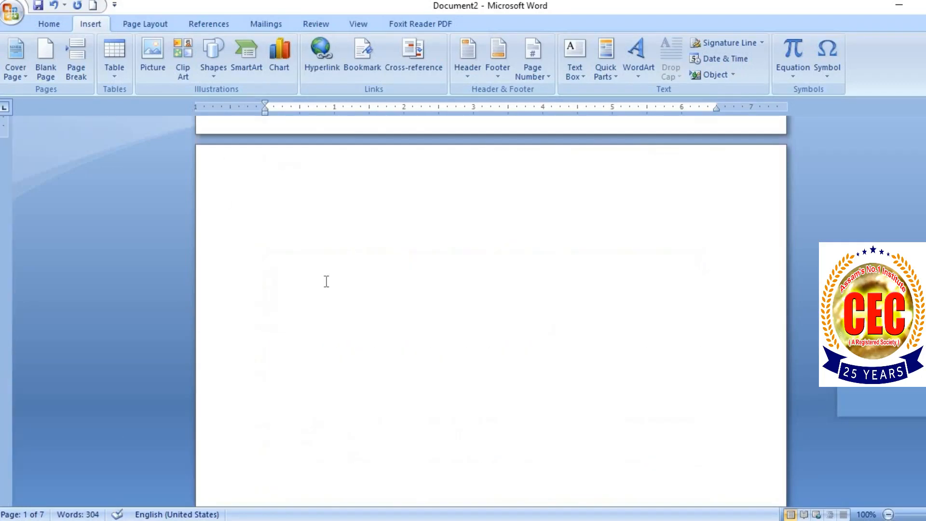
Move the cursor to the first line of the blank third page
{"action": "left_click", "coordinate": [361, 340]}
{"action": "key", "text": "Down"}
{"action": "key", "text": "Down"}
{"action": "key", "text": "Down"}
{"action": "key", "text": "Down"}
{"action": "key", "text": "Down"}
{"action": "key", "text": "Down"}
{"action": "key", "text": "Down"}
{"action": "key", "text": "Down"}
{"action": "key", "text": "Down"}
{"action": "key", "text": "Down"}
{"action": "key", "text": "Down"}
{"action": "key", "text": "Down"}
{"action": "key", "text": "Down"}
{"action": "key", "text": "Down"}
{"action": "key", "text": "Down"}
{"action": "key", "text": "Down"}
{"action": "key", "text": "Down"}
{"action": "key", "text": "Down"}
{"action": "key", "text": "Down"}
{"action": "key", "text": "Down"}
{"action": "key", "text": "Up"}
{"action": "key", "text": "Up"}
{"action": "key", "text": "Up"}
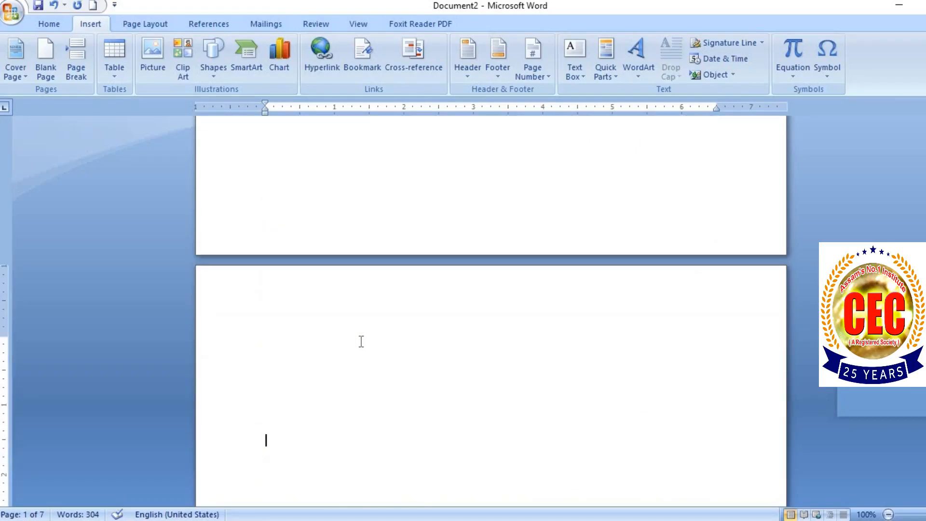
{"action": "key", "text": "Down"}
{"action": "key", "text": "Down"}
{"action": "key", "text": "Down"}
{"action": "key", "text": "Down"}
{"action": "key", "text": "Down"}
{"action": "key", "text": "Down"}
{"action": "key", "text": "Down"}
{"action": "key", "text": "Down"}
{"action": "key", "text": "Down"}
{"action": "key", "text": "Down"}
{"action": "key", "text": "Down"}
{"action": "key", "text": "Down"}
{"action": "key", "text": "Down"}
{"action": "key", "text": "Down"}
{"action": "key", "text": "Down"}
{"action": "key", "text": "Down"}
{"action": "key", "text": "Down"}
{"action": "key", "text": "Down"}
{"action": "key", "text": "Down"}
{"action": "key", "text": "Down"}
{"action": "key", "text": "Down"}
{"action": "key", "text": "Down"}
{"action": "key", "text": "Down"}
{"action": "key", "text": "Down"}
{"action": "key", "text": "Down"}
{"action": "key", "text": "Down"}
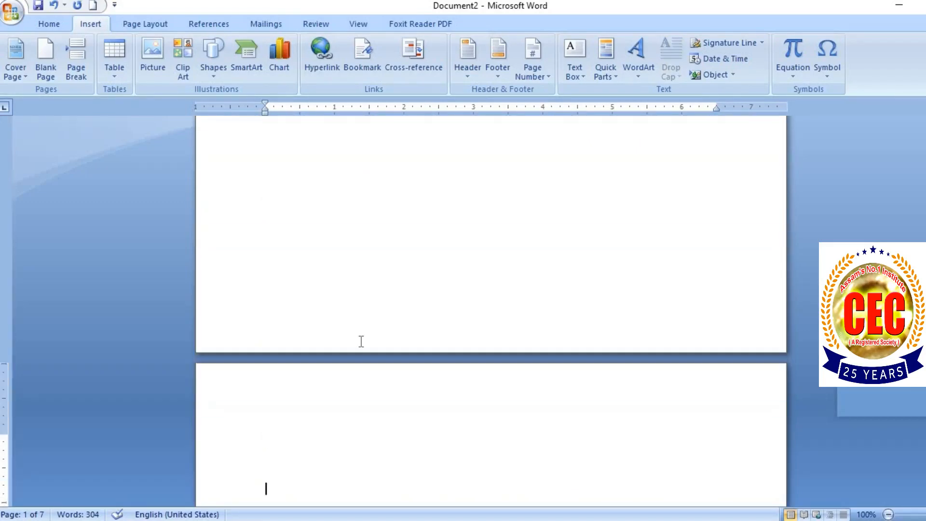
{"action": "key", "text": "Up"}
{"action": "key", "text": "Up"}
{"action": "key", "text": "Up"}
{"action": "key", "text": "Up"}
{"action": "key", "text": "Up"}
{"action": "key", "text": "Up"}
{"action": "key", "text": "Up"}
{"action": "key", "text": "Up"}
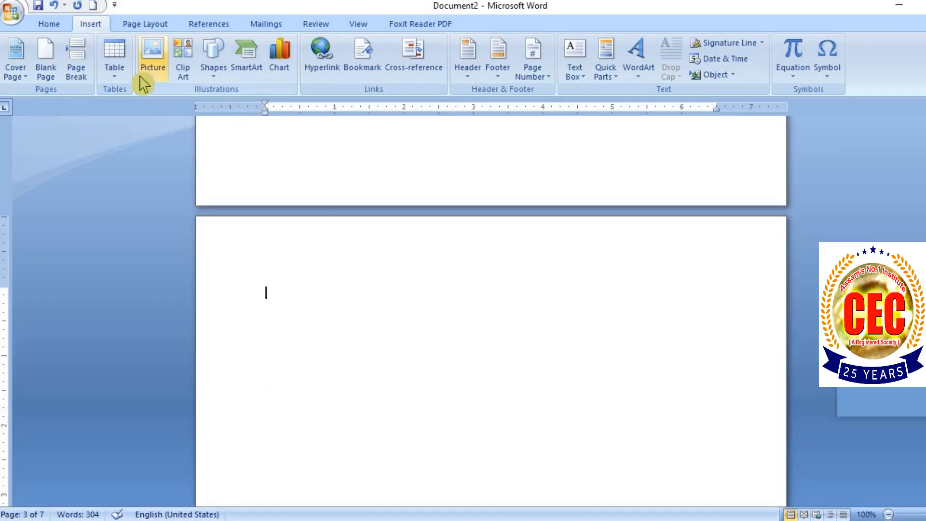
Insert a table with four columns and four rows, then make it narrower with taller rows
{"action": "left_click", "coordinate": [119, 75]}
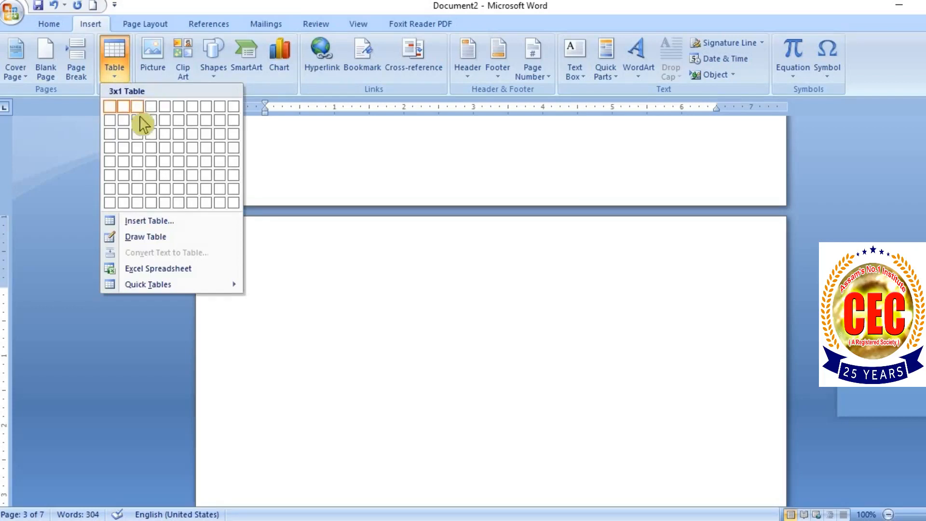
{"action": "left_click", "coordinate": [155, 162]}
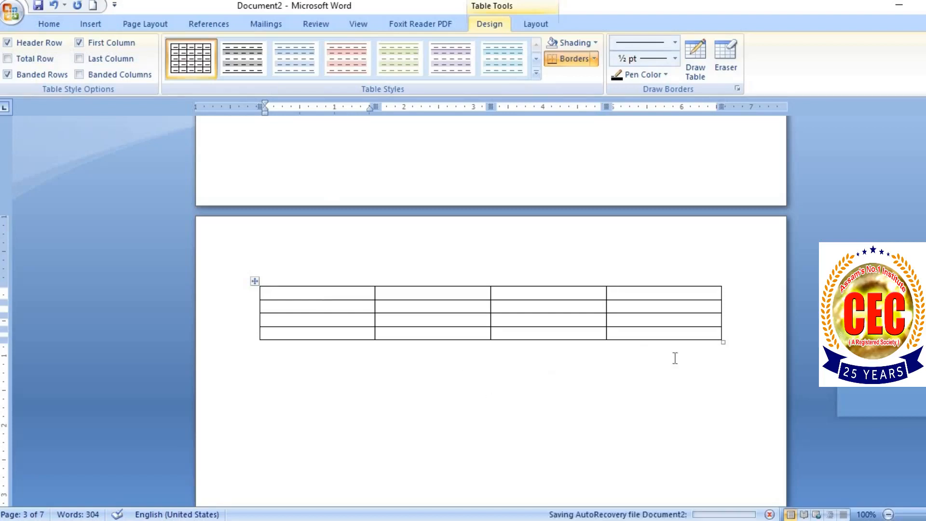
{"action": "left_click_drag", "start_coordinate": [723, 341], "coordinate": [663, 386]}
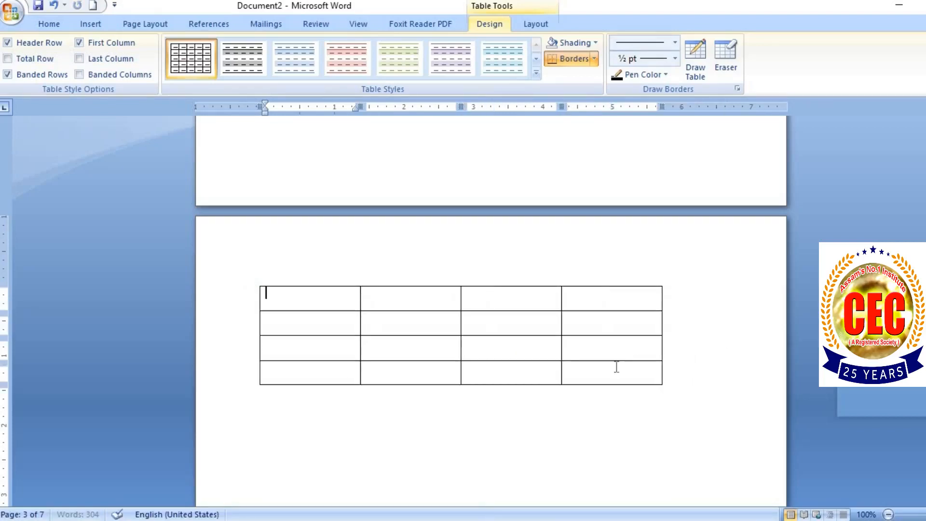
Add the caption "Table 1" to the table, with the label Table and the position Below selected item
{"action": "right_click", "coordinate": [254, 288]}
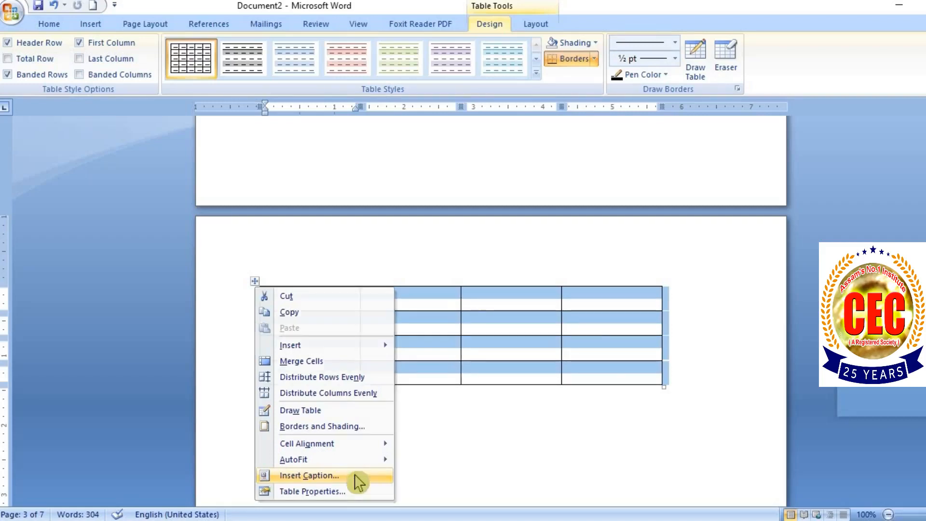
{"action": "left_click", "coordinate": [360, 477]}
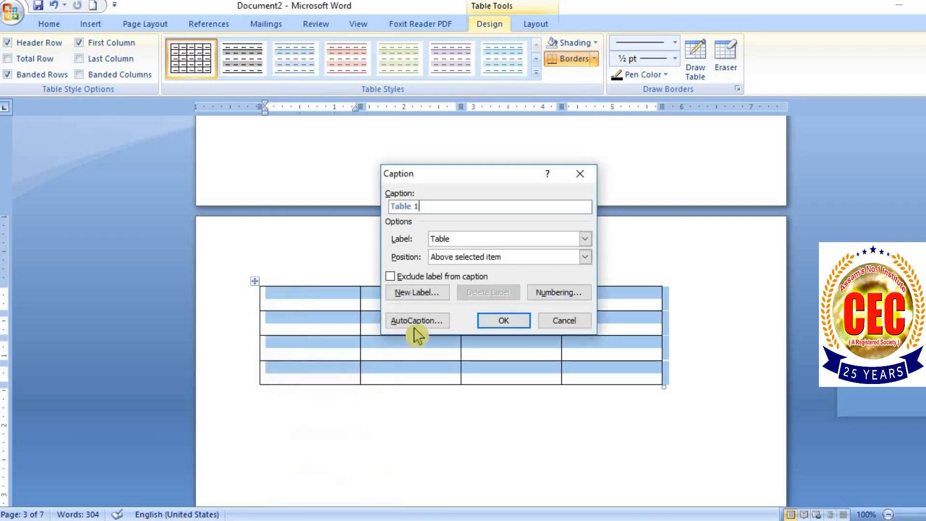
{"action": "left_click", "coordinate": [440, 241]}
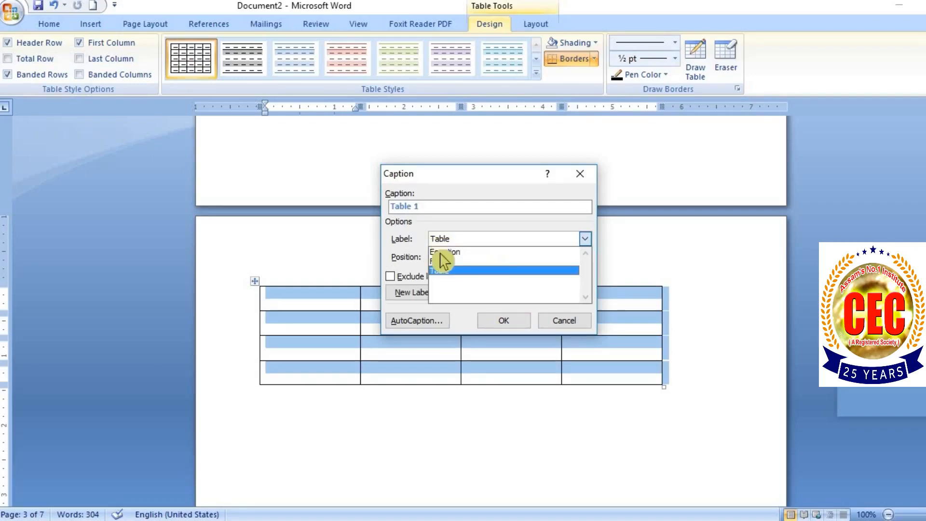
{"action": "left_click", "coordinate": [443, 271]}
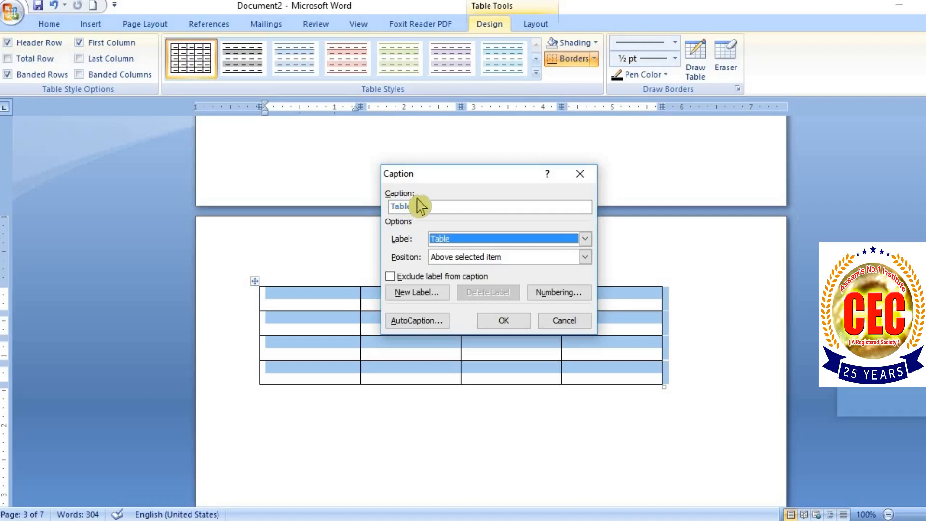
{"action": "left_click", "coordinate": [477, 260]}
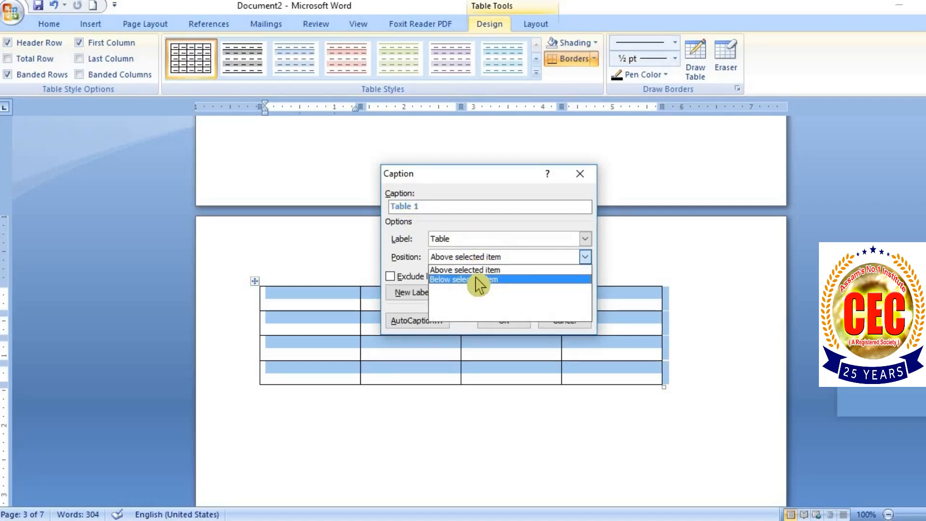
{"action": "left_click", "coordinate": [478, 280]}
{"action": "left_click", "coordinate": [504, 321]}
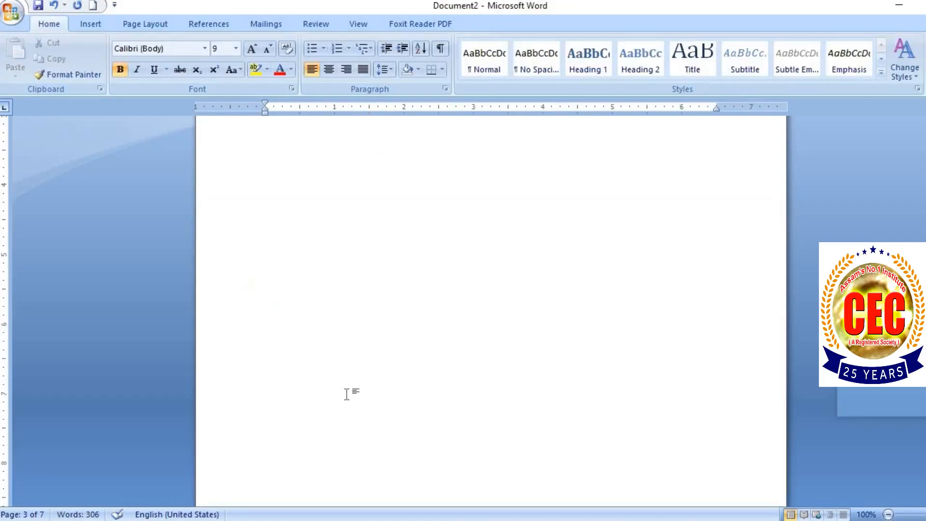
Add blank space below the Table 1 caption to bring the cursor to the first line of the fourth page
{"action": "key", "text": "Return"}
{"action": "key", "text": "Return"}
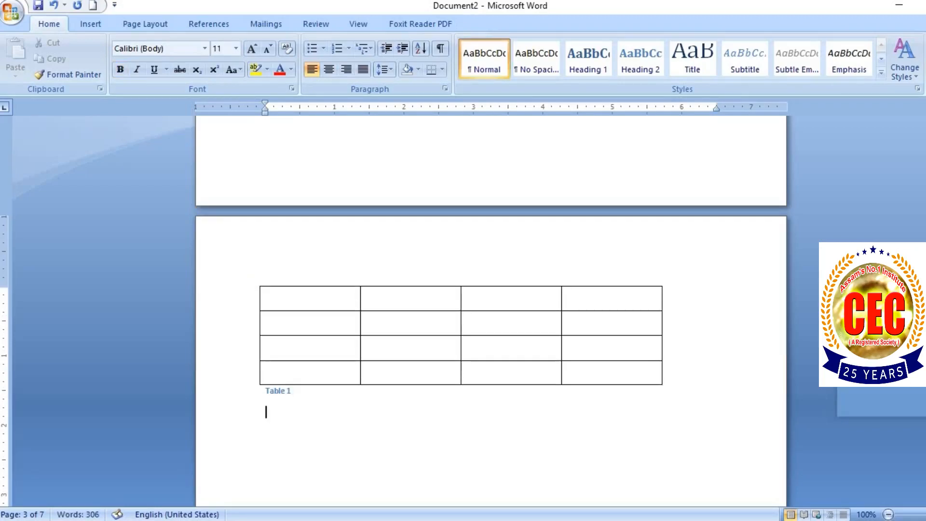
{"action": "scroll", "coordinate": [490, 309], "scroll_direction": "down", "scroll_amount": 12}
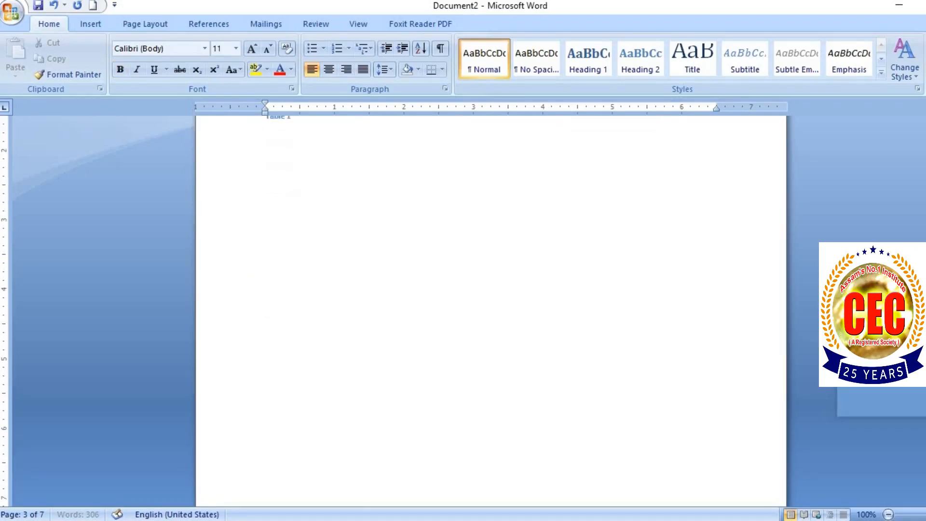
{"action": "key", "text": "ctrl+Return"}
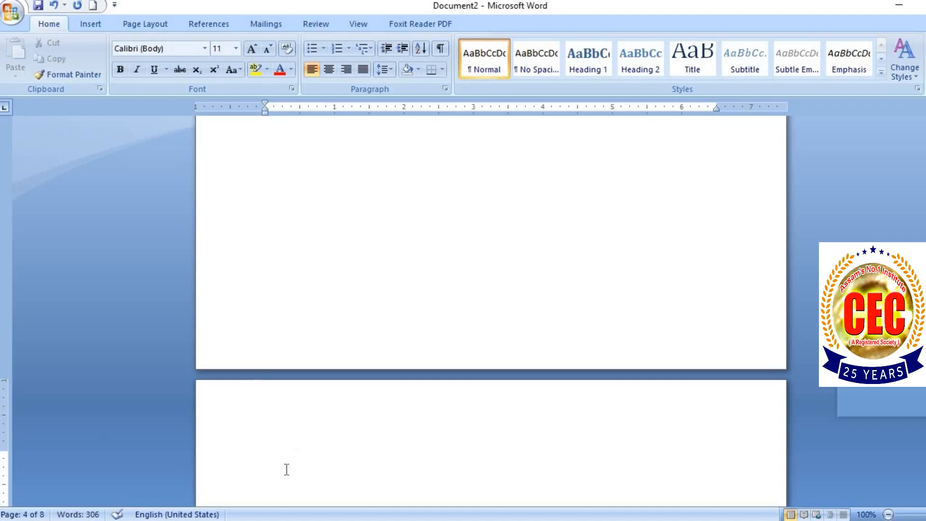
{"action": "key", "text": "BackSpace"}
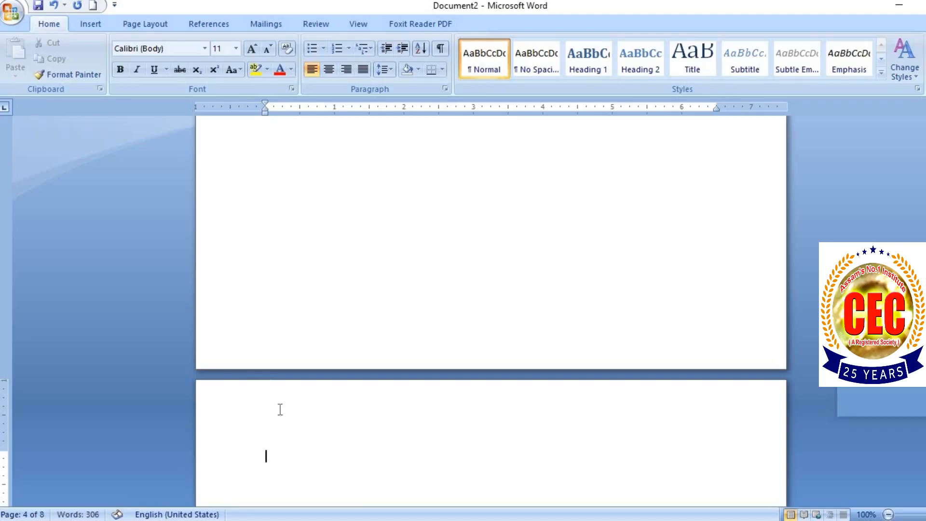
Insert a table with ten columns and five rows at the start of the fourth page
{"action": "left_click", "coordinate": [90, 24]}
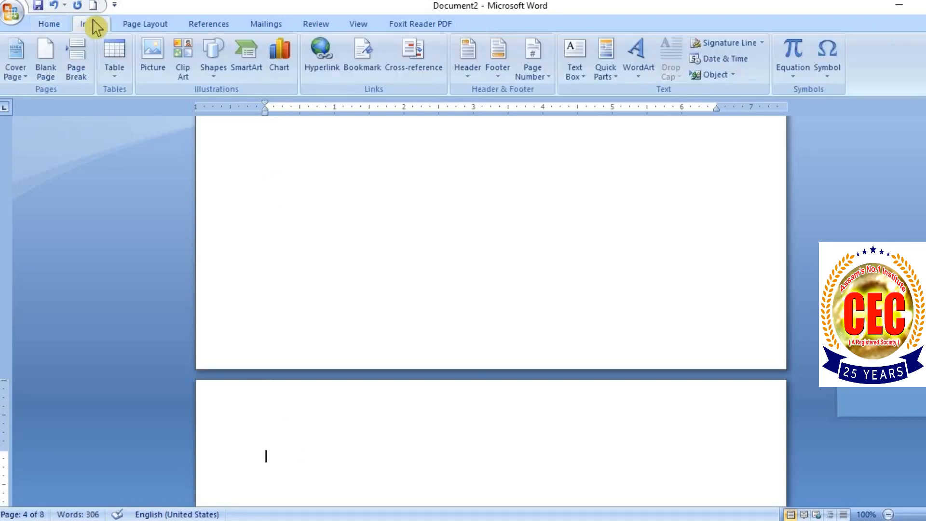
{"action": "left_click", "coordinate": [110, 80]}
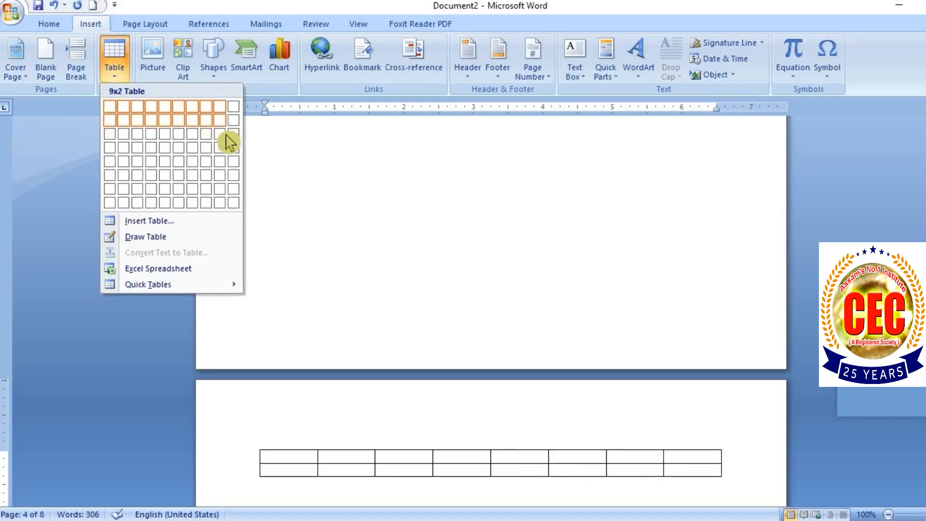
{"action": "left_click", "coordinate": [233, 161]}
Add the caption "Table 2" below the fourth page's table
{"action": "mouse_move", "coordinate": [256, 446]}
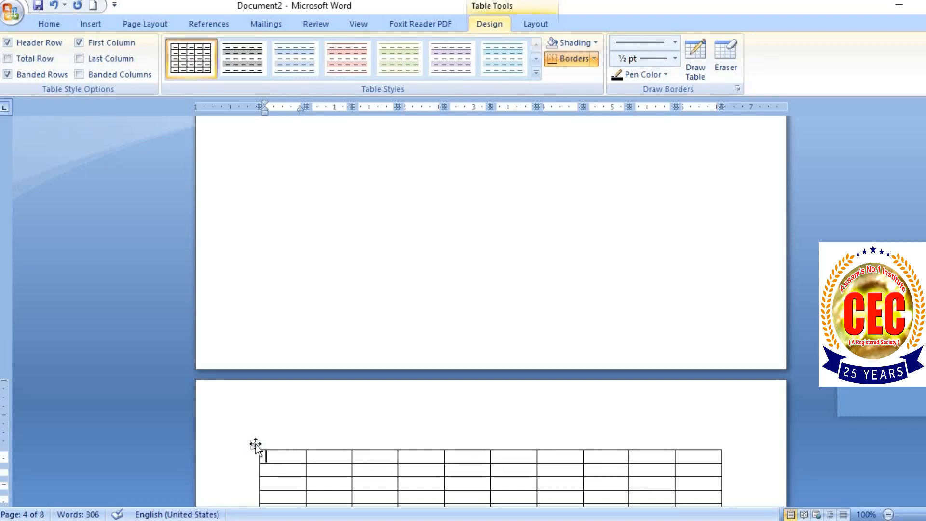
{"action": "right_click", "coordinate": [256, 447]}
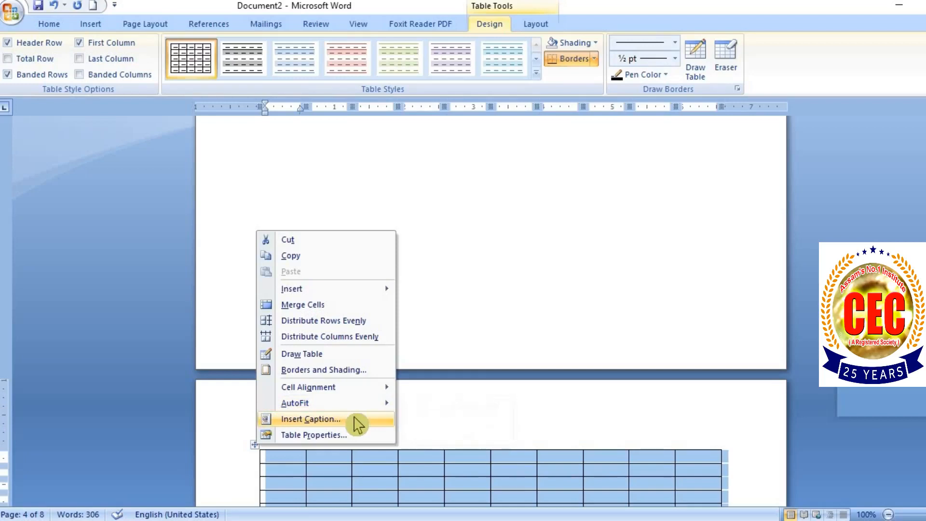
{"action": "left_click", "coordinate": [357, 423]}
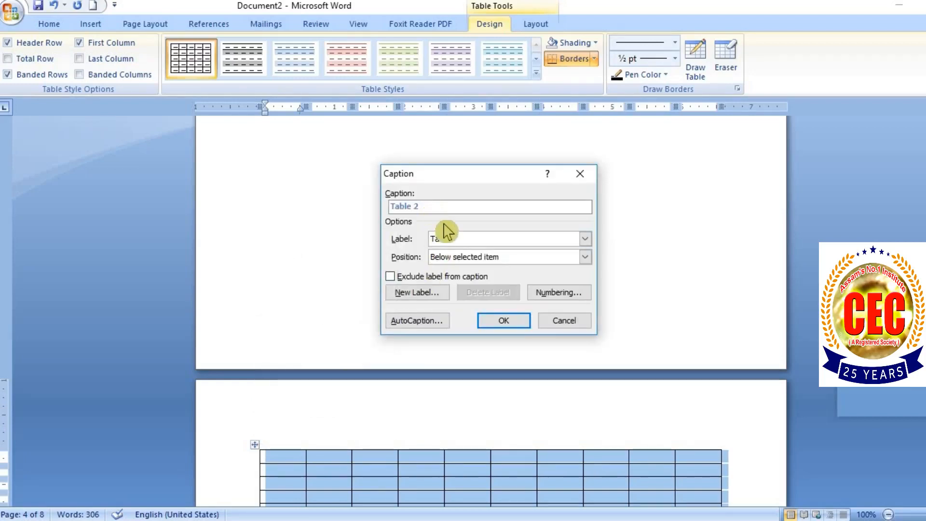
{"action": "left_click", "coordinate": [504, 322]}
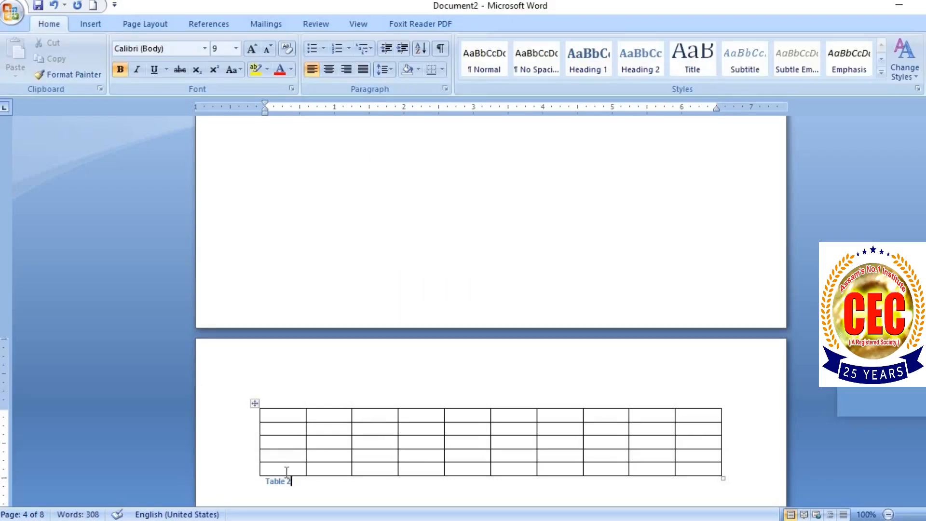
Fill the first column of Table 2 from the first row down with A, B, C, D and E
{"action": "left_click", "coordinate": [275, 420]}
{"action": "type", "text": "A"}
{"action": "left_click", "coordinate": [279, 431]}
{"action": "type", "text": "B"}
{"action": "left_click", "coordinate": [279, 440]}
{"action": "type", "text": "C"}
{"action": "left_click", "coordinate": [279, 454]}
{"action": "type", "text": "D"}
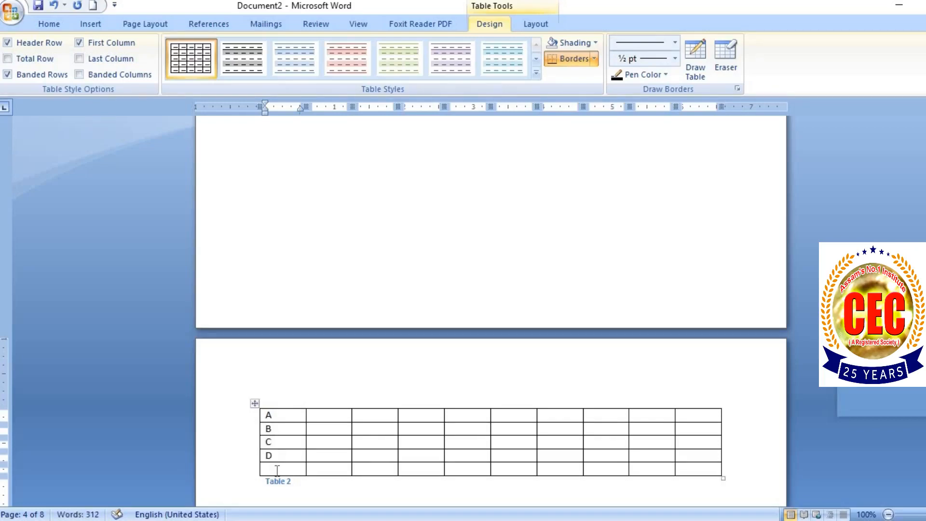
{"action": "left_click", "coordinate": [277, 470]}
{"action": "type", "text": "E"}
Fill the first column of Table 1 on the third page with 1, 2, 3 and 4
{"action": "double_click", "coordinate": [391, 331]}
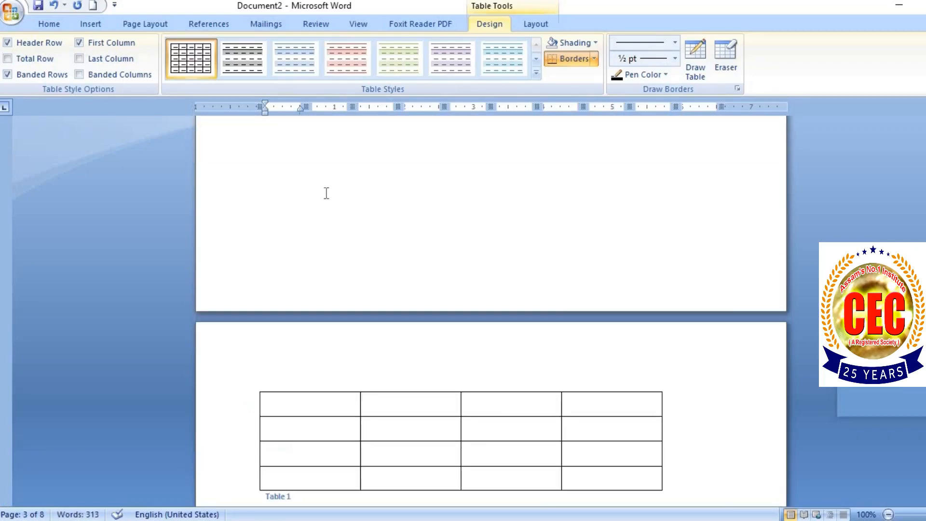
{"action": "left_click_drag", "start_coordinate": [327, 193], "coordinate": [324, 285]}
{"action": "left_click", "coordinate": [307, 405]}
{"action": "type", "text": "1"}
{"action": "left_click", "coordinate": [304, 431]}
{"action": "type", "text": "2"}
{"action": "left_click", "coordinate": [297, 453]}
{"action": "type", "text": "3"}
{"action": "left_click", "coordinate": [288, 477]}
{"action": "type", "text": "4"}
Insert four more blank lines above the first paragraph on page one and place the cursor on the page's first line
{"action": "scroll", "coordinate": [370, 391], "scroll_direction": "down", "scroll_amount": 20}
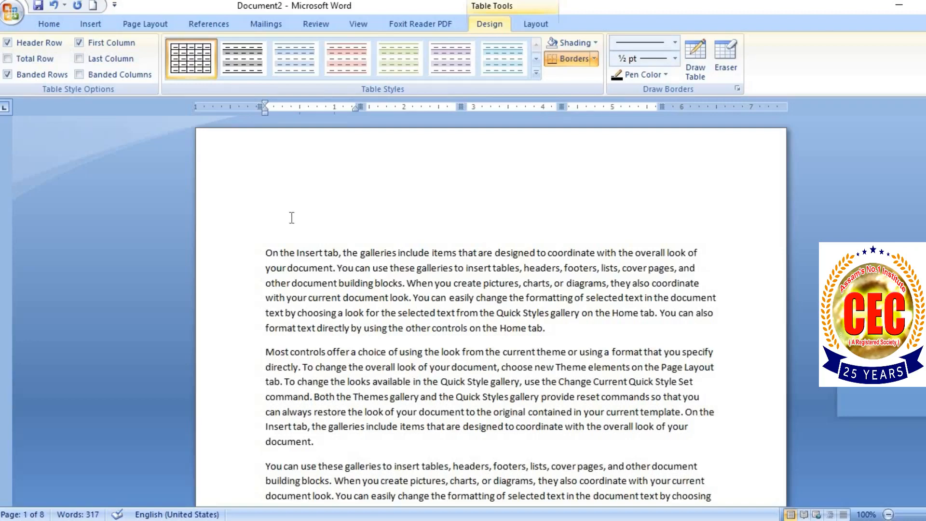
{"action": "left_click", "coordinate": [291, 217]}
{"action": "key", "text": "Return"}
{"action": "key", "text": "Return"}
{"action": "key", "text": "Return"}
{"action": "key", "text": "Return"}
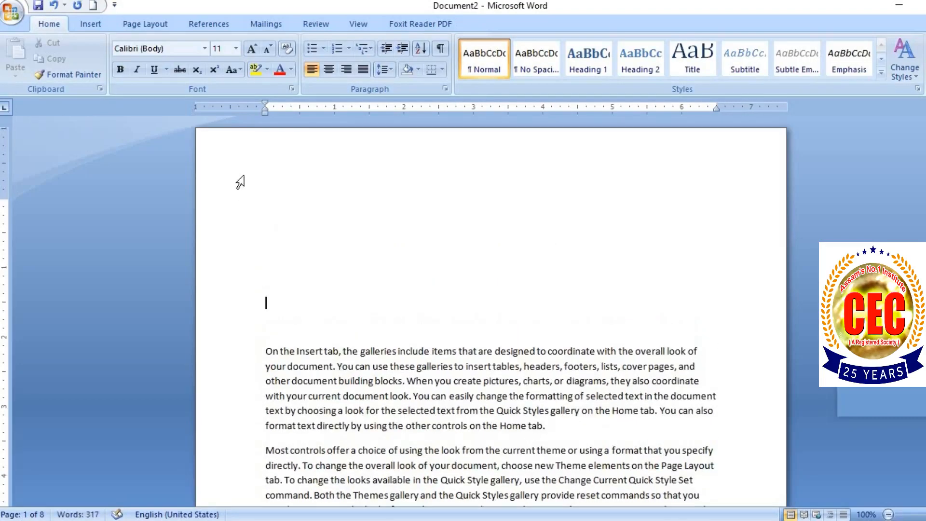
{"action": "left_click", "coordinate": [273, 161]}
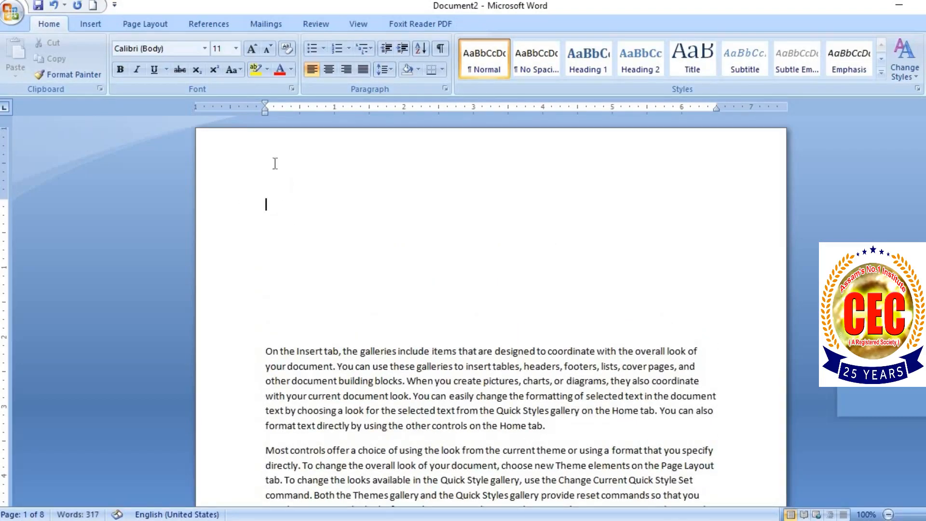
Insert a hyperlinked cross-reference to the entire Table 1 caption on the first line of page one
{"action": "left_click", "coordinate": [91, 24]}
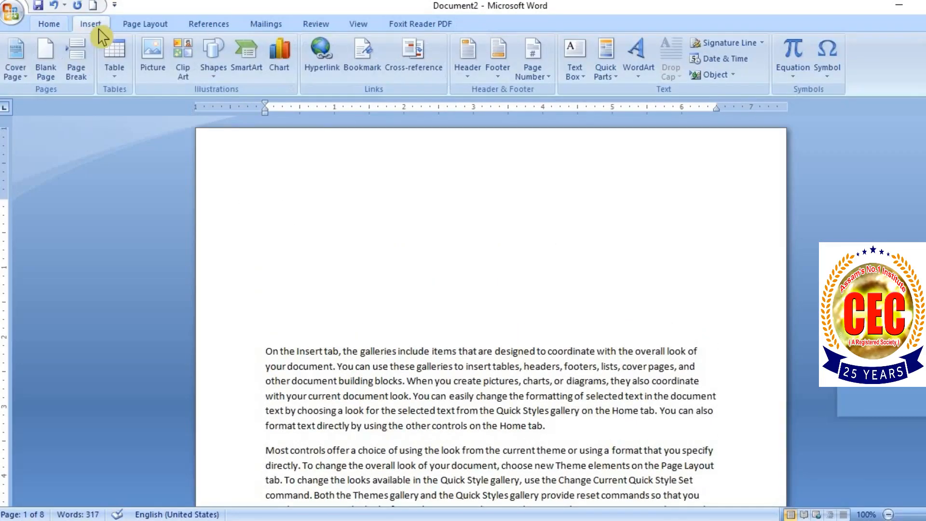
{"action": "left_click", "coordinate": [420, 74]}
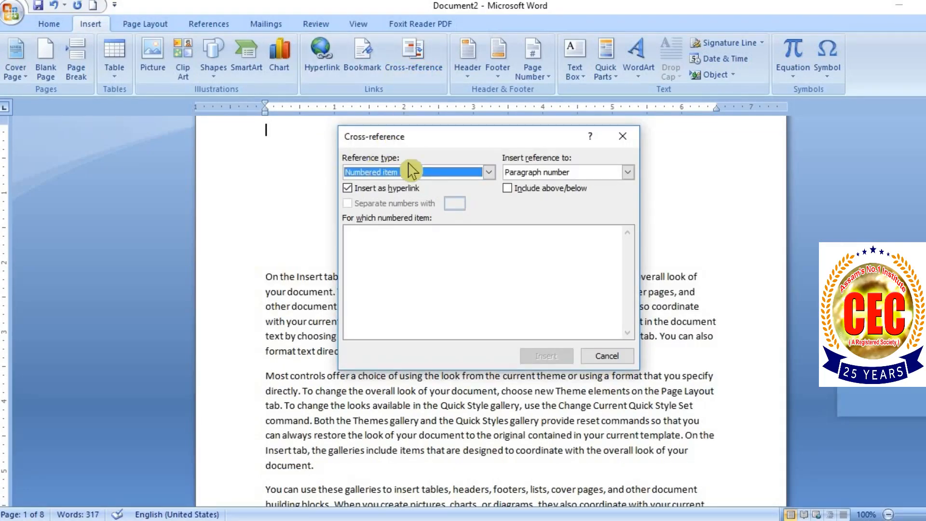
{"action": "left_click", "coordinate": [462, 174]}
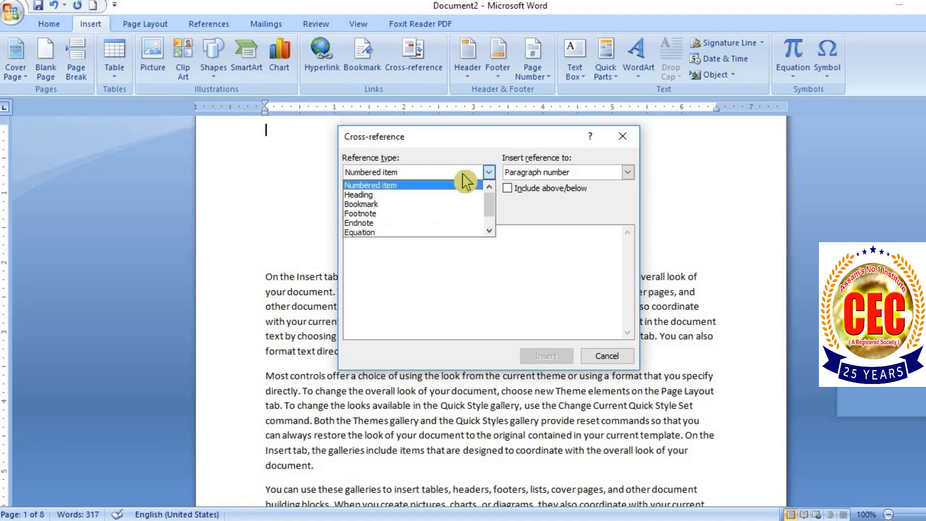
{"action": "left_click_drag", "start_coordinate": [490, 200], "coordinate": [440, 233]}
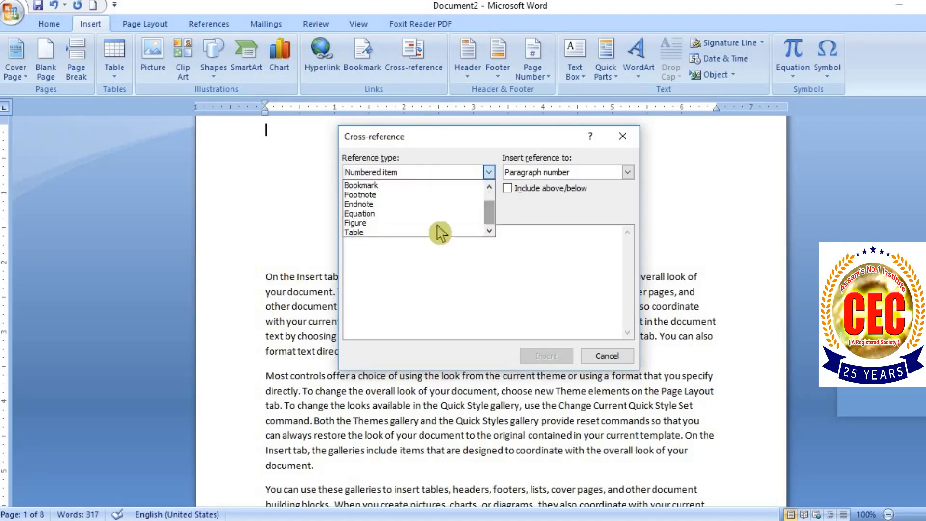
{"action": "left_click", "coordinate": [392, 232]}
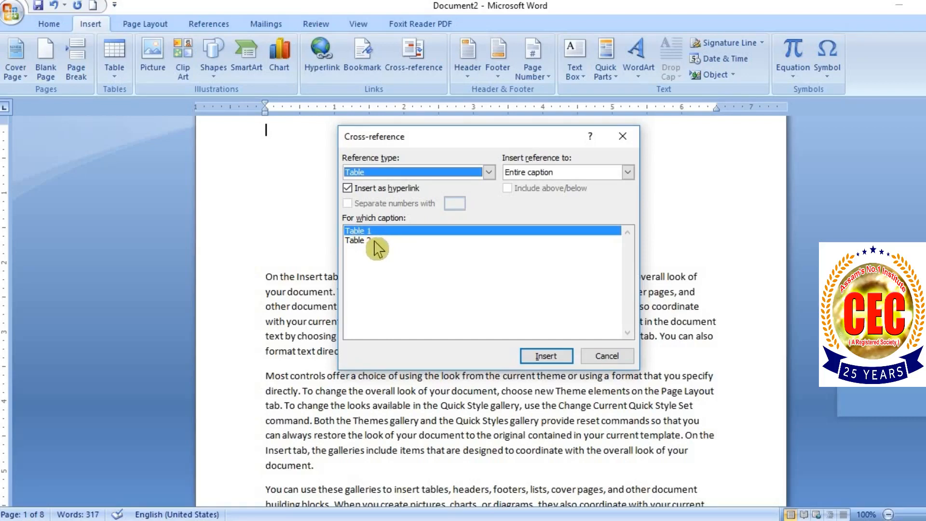
{"action": "left_click", "coordinate": [548, 357]}
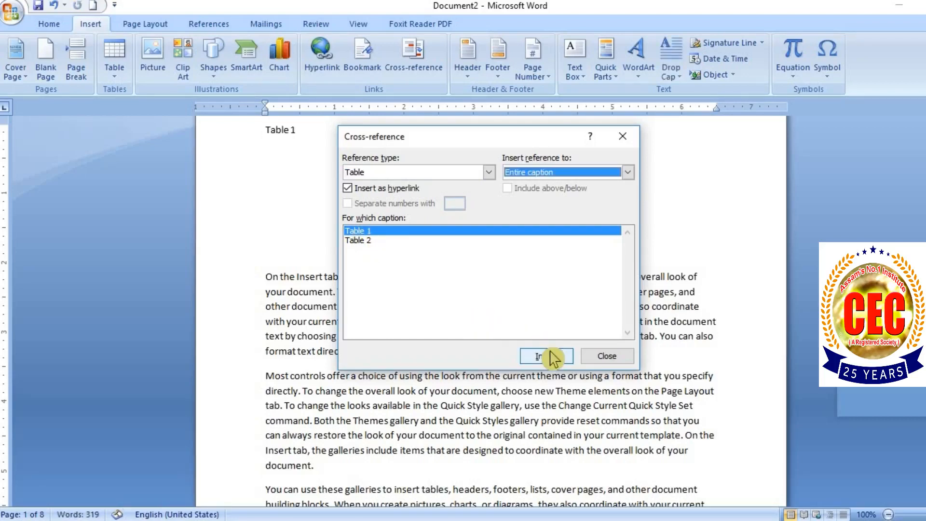
{"action": "left_click", "coordinate": [612, 356]}
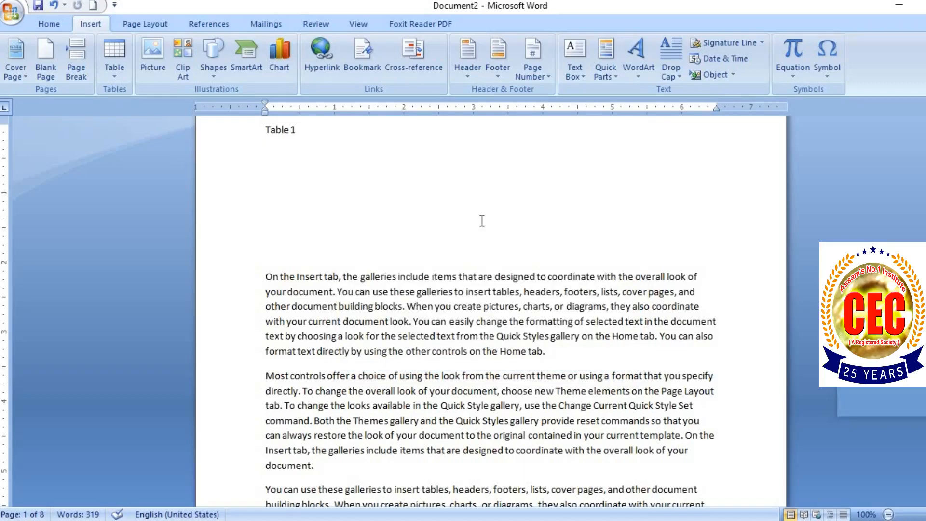
Insert a hyperlinked cross-reference to the entire Table 2 caption two lines below the Table 1 reference
{"action": "key", "text": "Return"}
{"action": "key", "text": "Return"}
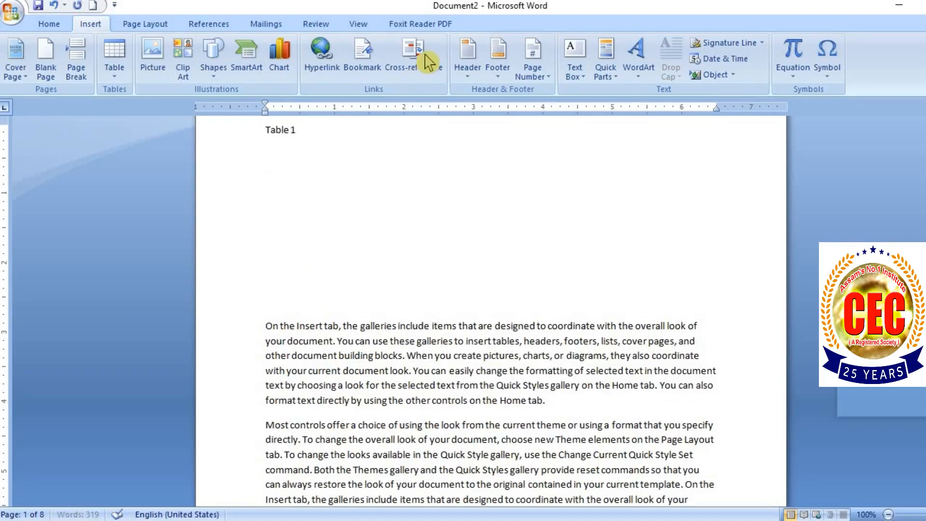
{"action": "left_click", "coordinate": [414, 58]}
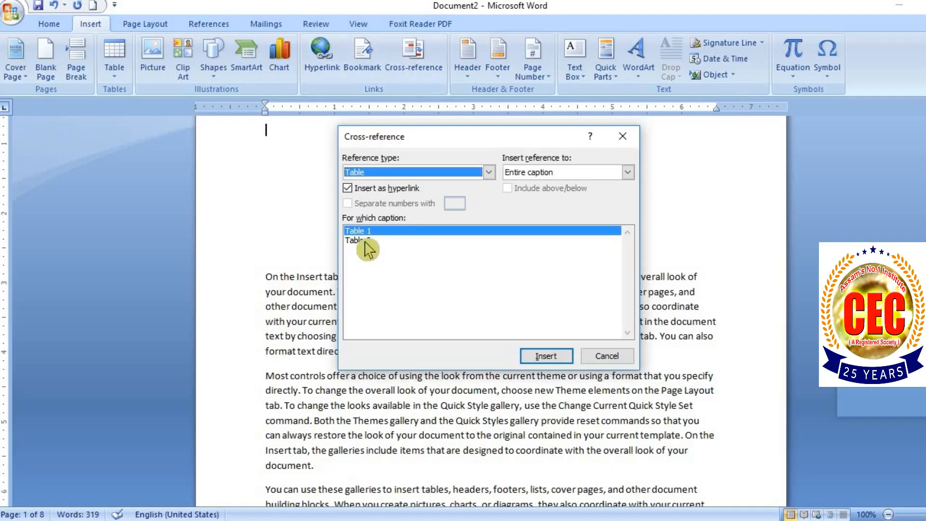
{"action": "left_click", "coordinate": [366, 241]}
{"action": "left_click", "coordinate": [545, 356]}
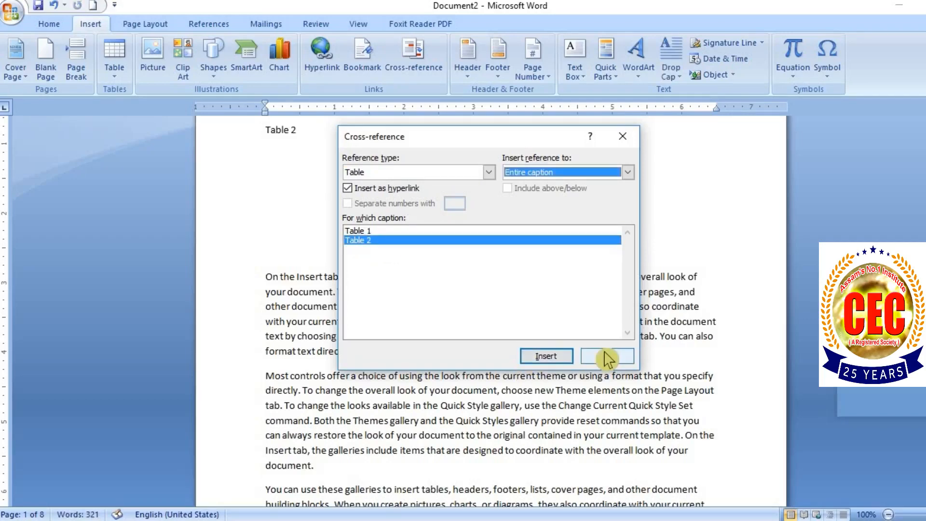
{"action": "left_click", "coordinate": [607, 357]}
Follow the Table 1 and Table 2 cross-references on page one to test their jumps, returning to page one
{"action": "scroll", "coordinate": [473, 211], "scroll_direction": "up", "scroll_amount": 4}
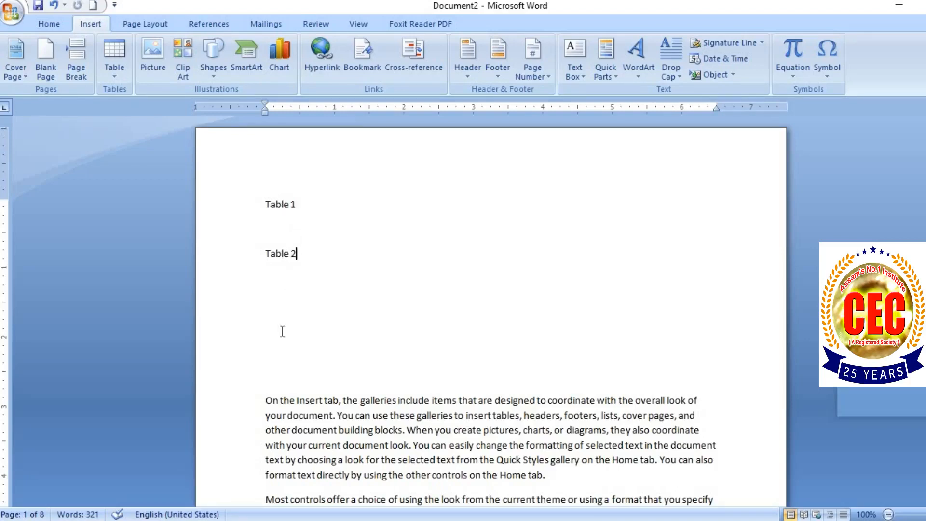
{"action": "left_click", "coordinate": [285, 208], "text": "ctrl"}
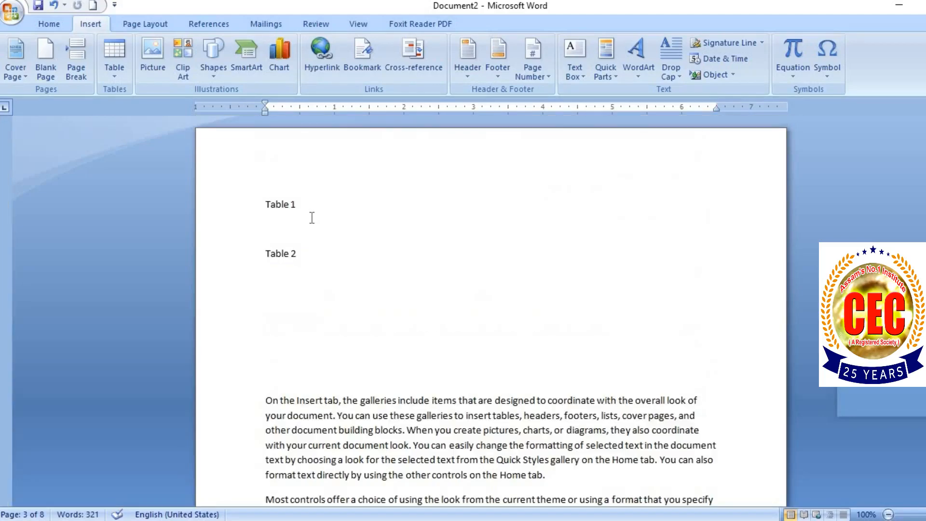
{"action": "left_click", "coordinate": [280, 256], "text": "ctrl"}
{"action": "scroll", "coordinate": [373, 277], "scroll_direction": "down", "scroll_amount": 8}
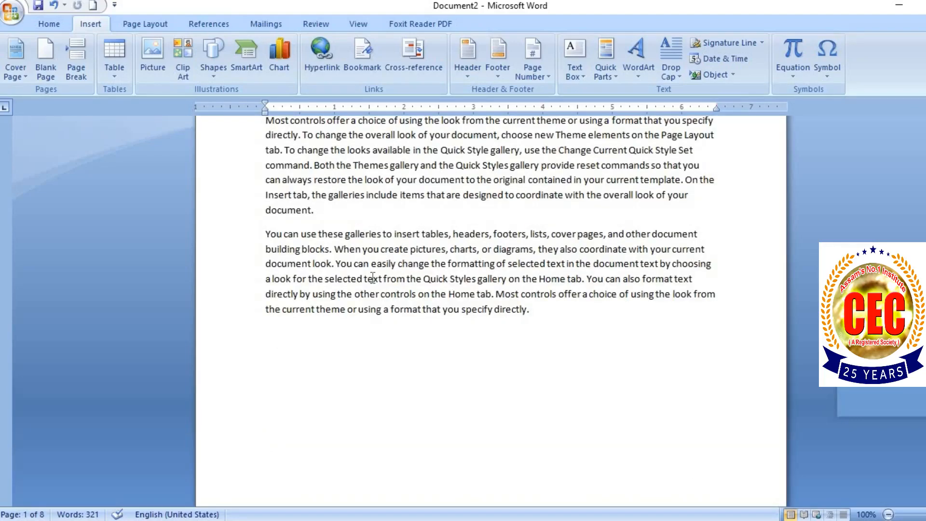
{"action": "scroll", "coordinate": [373, 278], "scroll_direction": "up", "scroll_amount": 8}
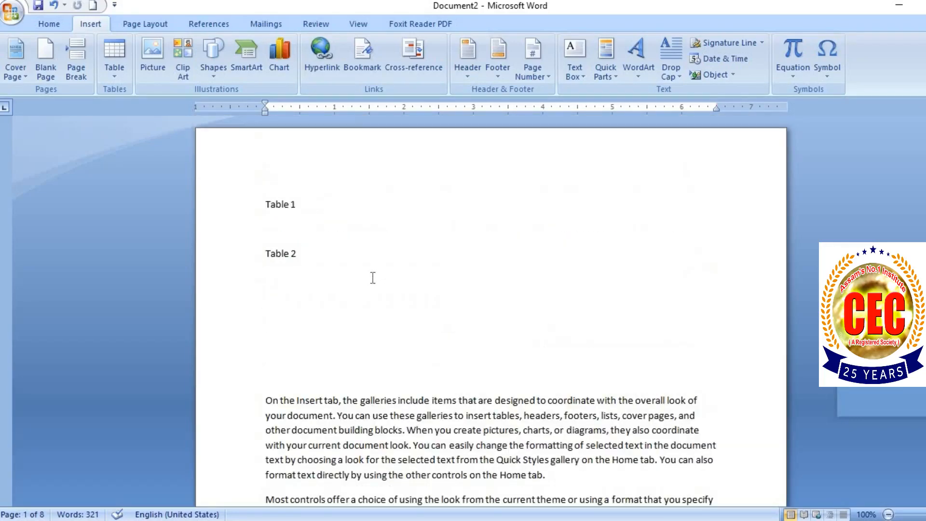
Review the caption settings for the third page's table without adding a caption
{"action": "scroll", "coordinate": [374, 310], "scroll_direction": "down", "scroll_amount": 10}
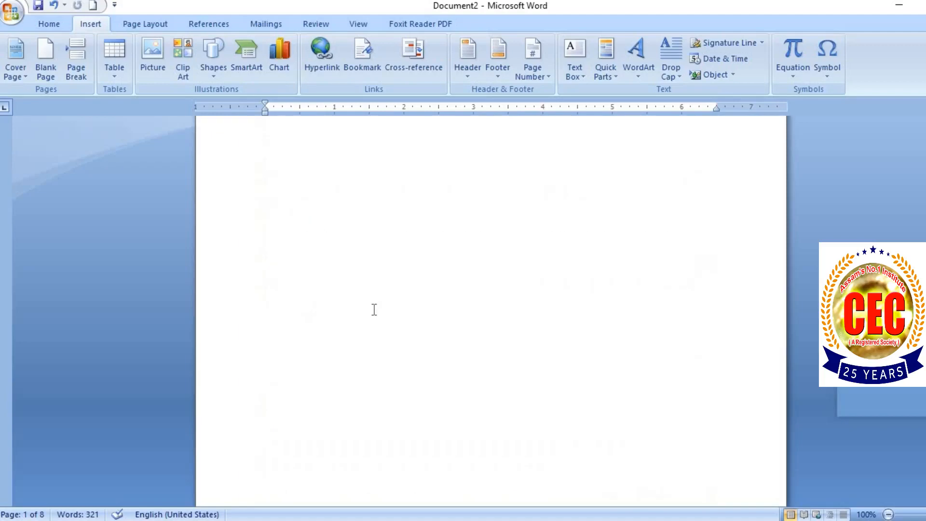
{"action": "left_click", "coordinate": [308, 272]}
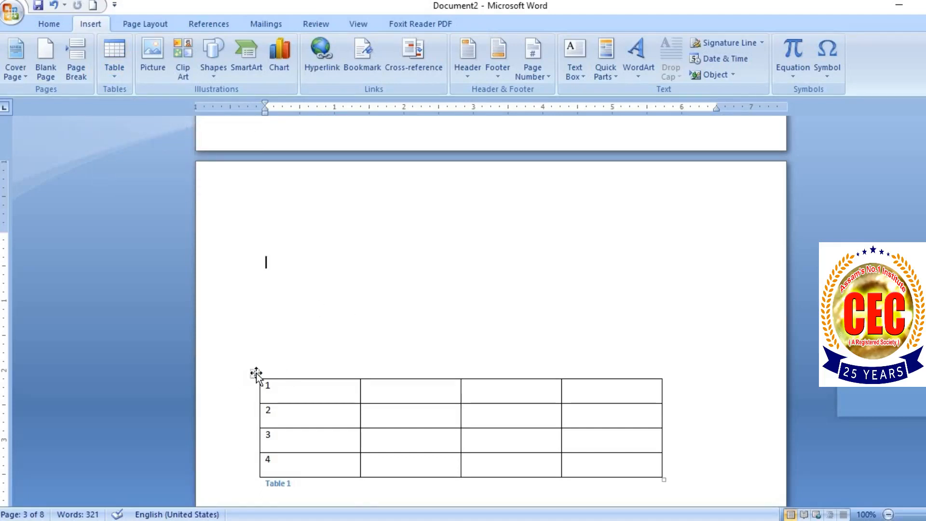
{"action": "right_click", "coordinate": [256, 372]}
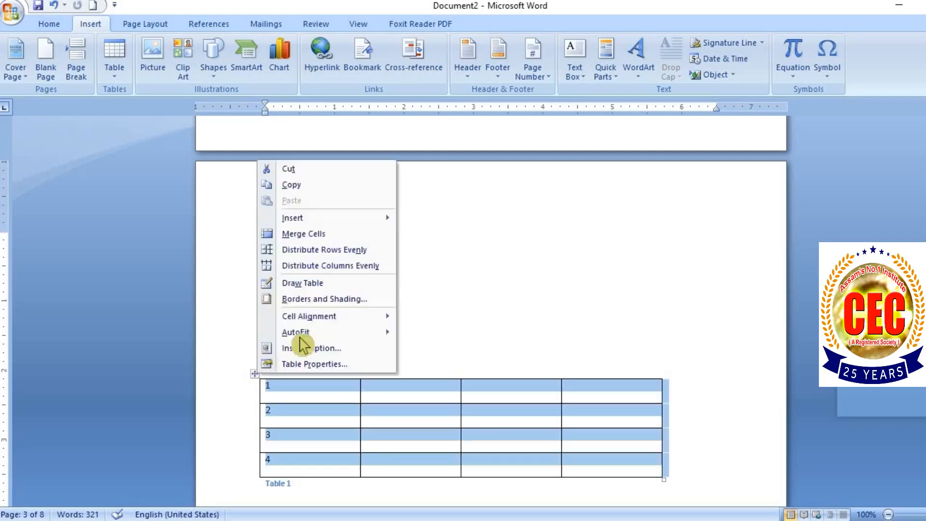
{"action": "left_click", "coordinate": [356, 351]}
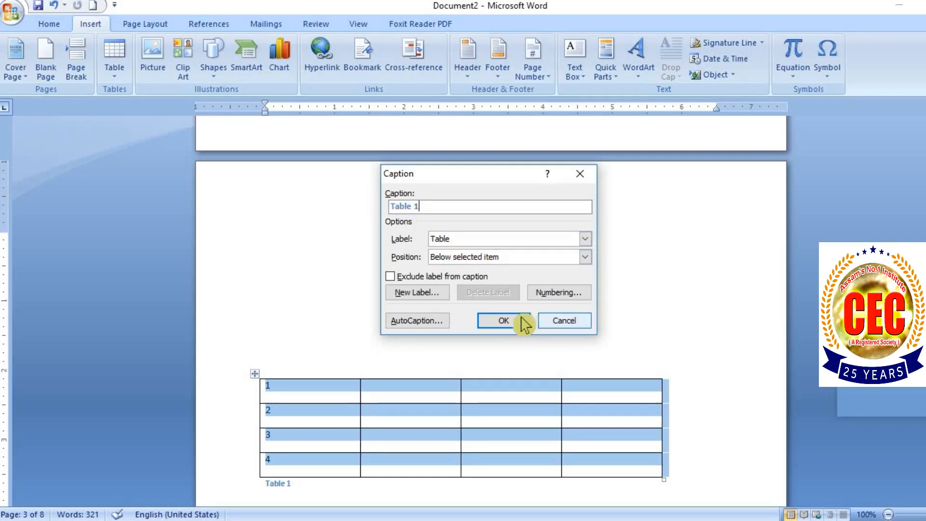
{"action": "left_click", "coordinate": [553, 319]}
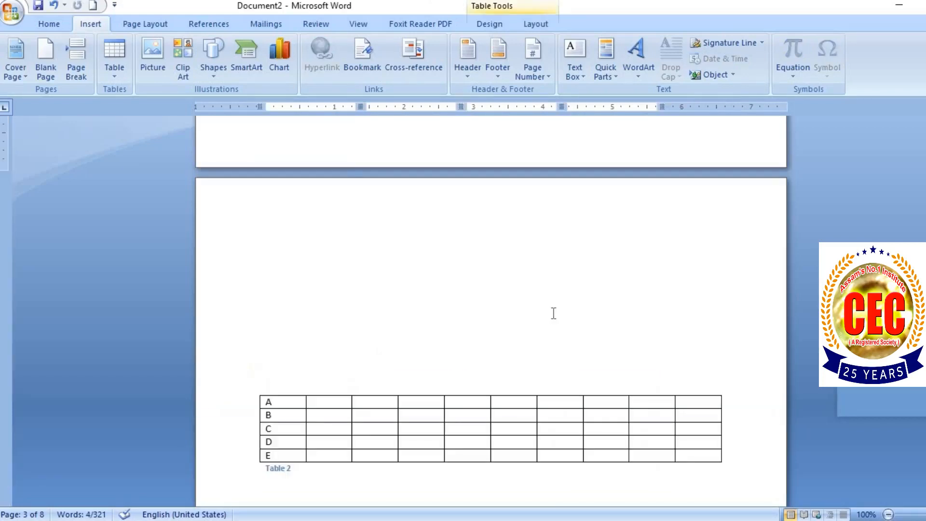
Review the table insertion options and the caption settings for the fourth page's table without adding anything
{"action": "left_click", "coordinate": [118, 77]}
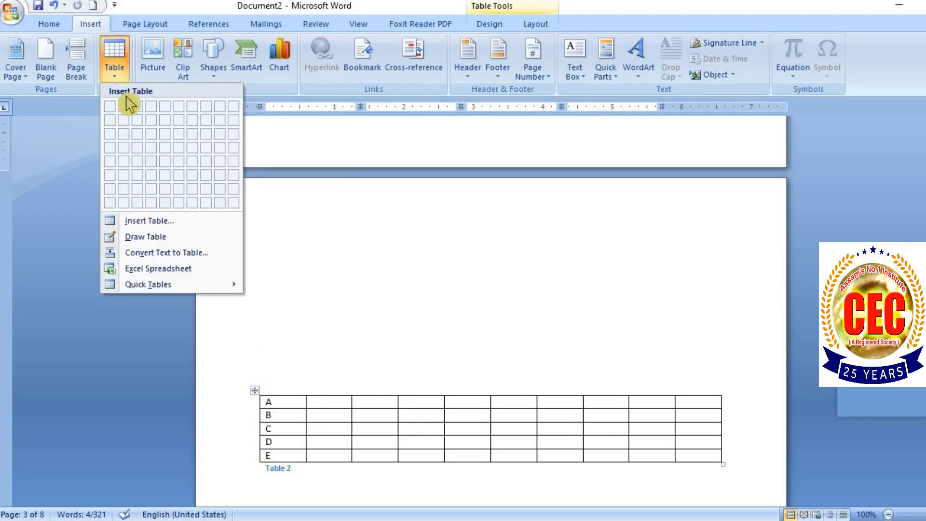
{"action": "left_click", "coordinate": [258, 400]}
{"action": "right_click", "coordinate": [261, 396]}
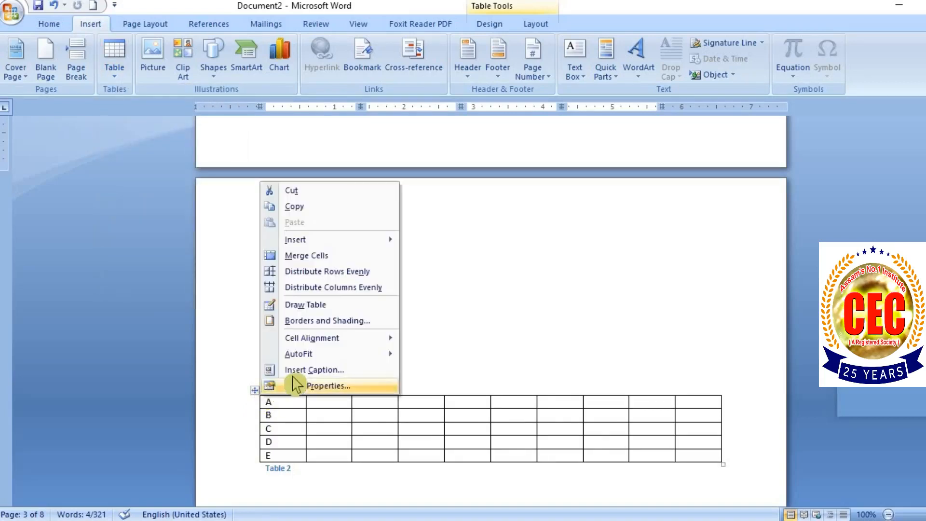
{"action": "left_click", "coordinate": [294, 375]}
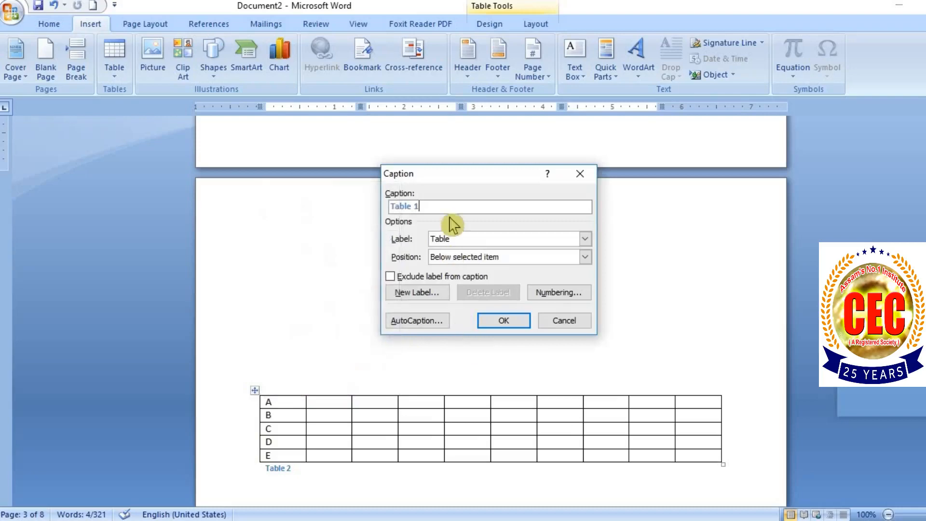
{"action": "left_click", "coordinate": [565, 321]}
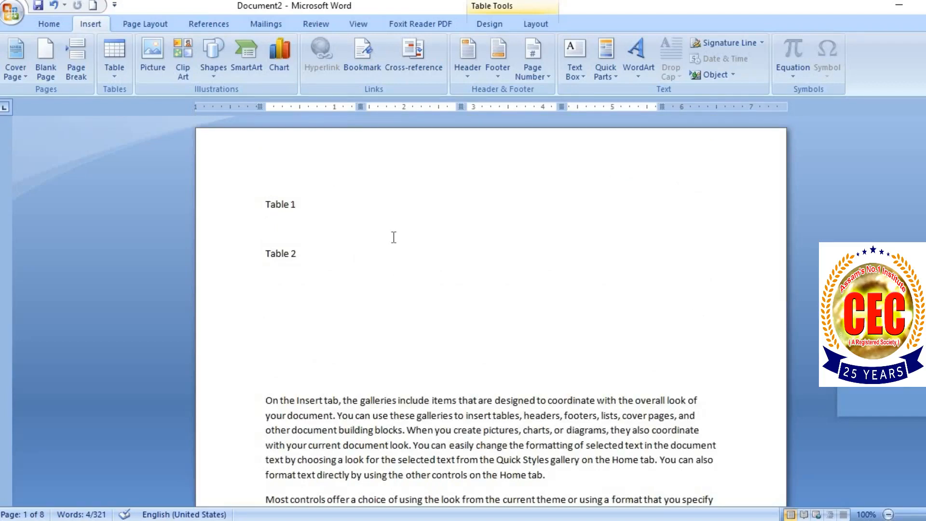
Review the available reference types for a cross-reference on page one without inserting another one
{"action": "left_click", "coordinate": [327, 209]}
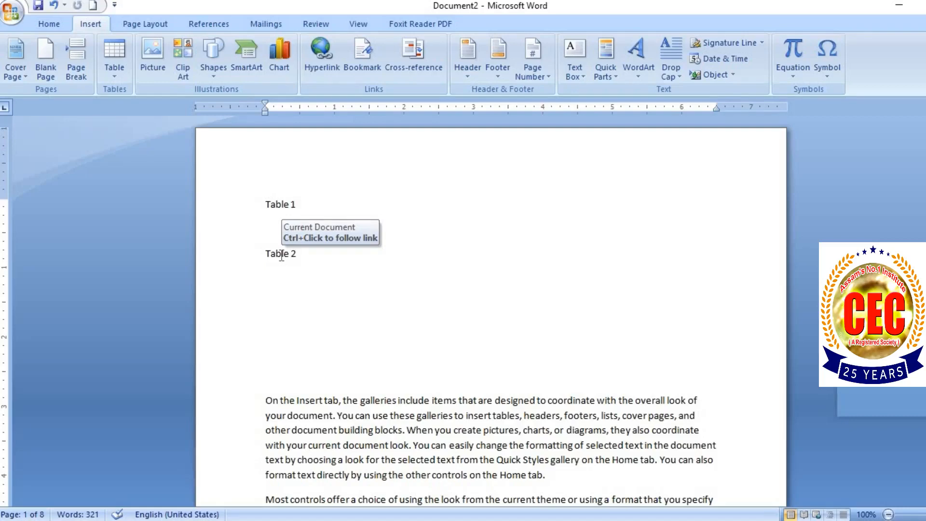
{"action": "left_click", "coordinate": [414, 62]}
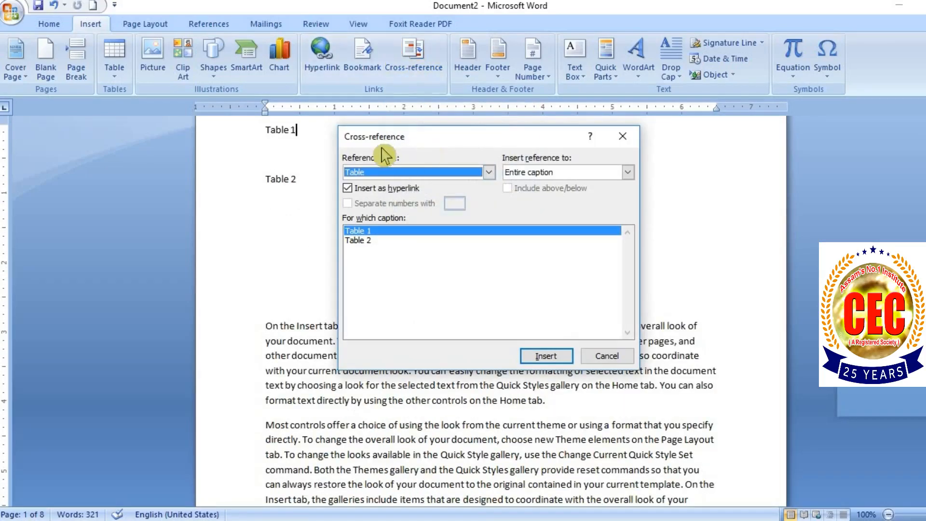
{"action": "left_click", "coordinate": [488, 172]}
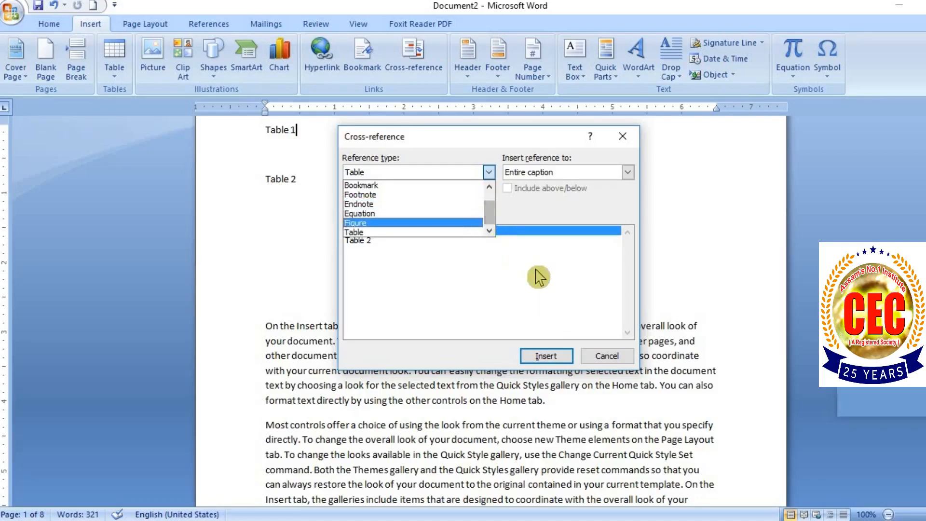
{"action": "left_click", "coordinate": [529, 254]}
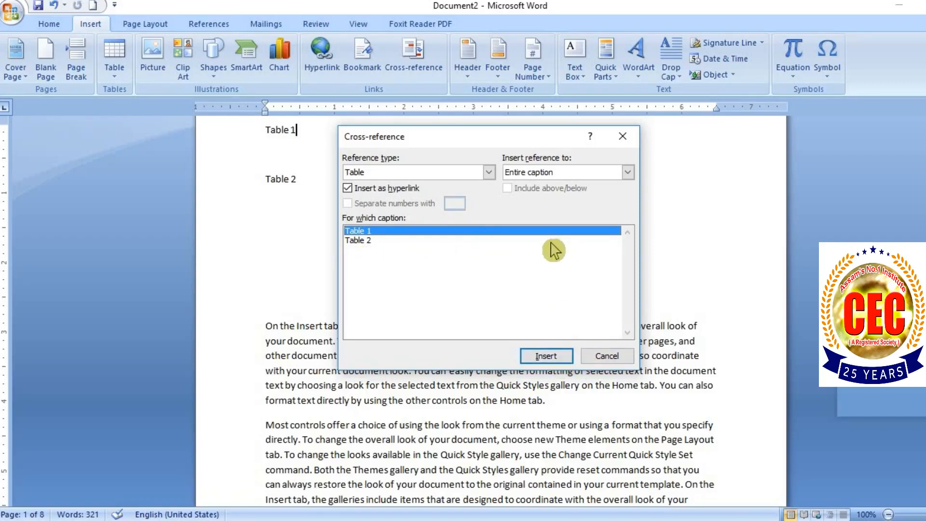
{"action": "left_click", "coordinate": [546, 355]}
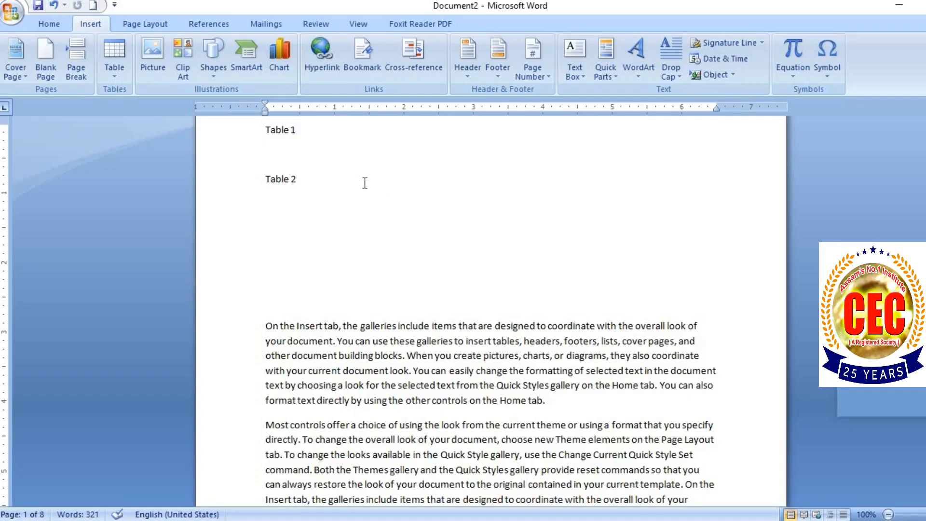
Follow the Table 1 cross-reference and the Table 2 cross-reference once more, returning to page one after each
{"action": "left_click", "coordinate": [284, 134], "text": "ctrl"}
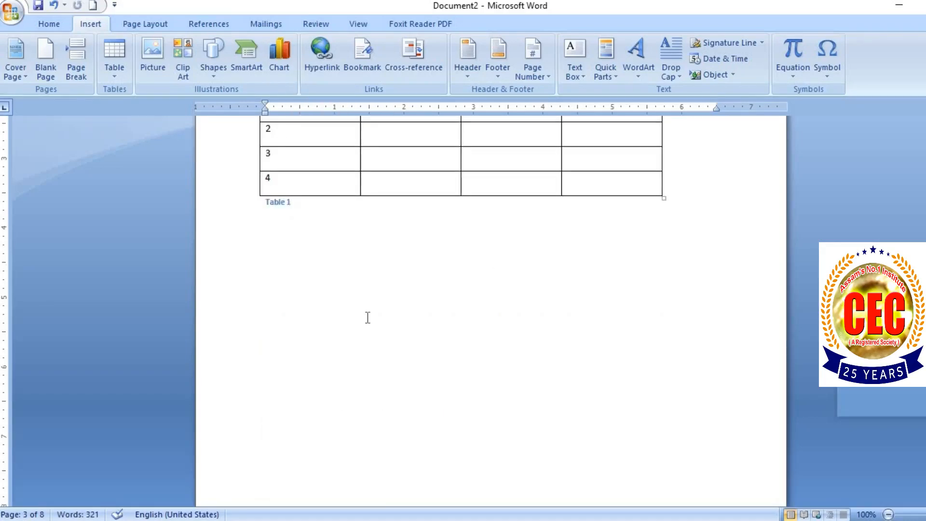
{"action": "scroll", "coordinate": [368, 318], "scroll_direction": "up", "scroll_amount": 20}
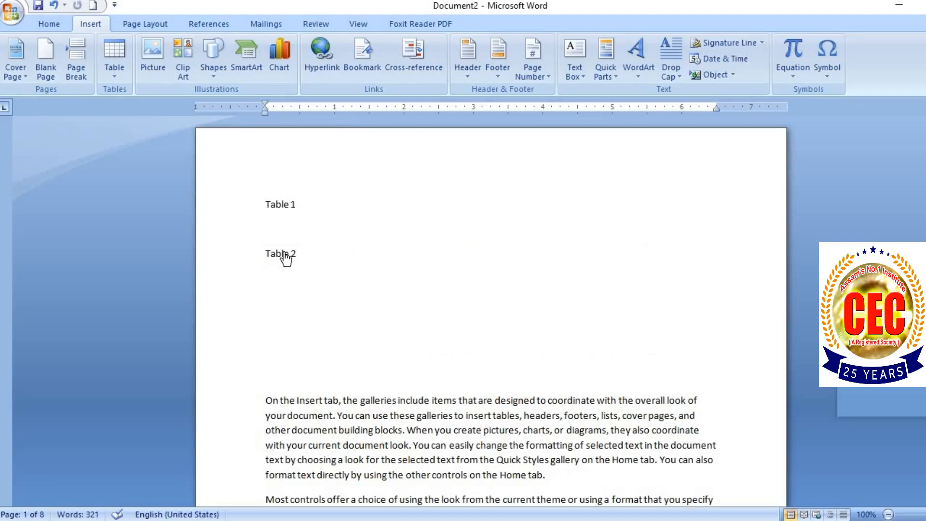
{"action": "left_click", "coordinate": [283, 253], "text": "ctrl"}
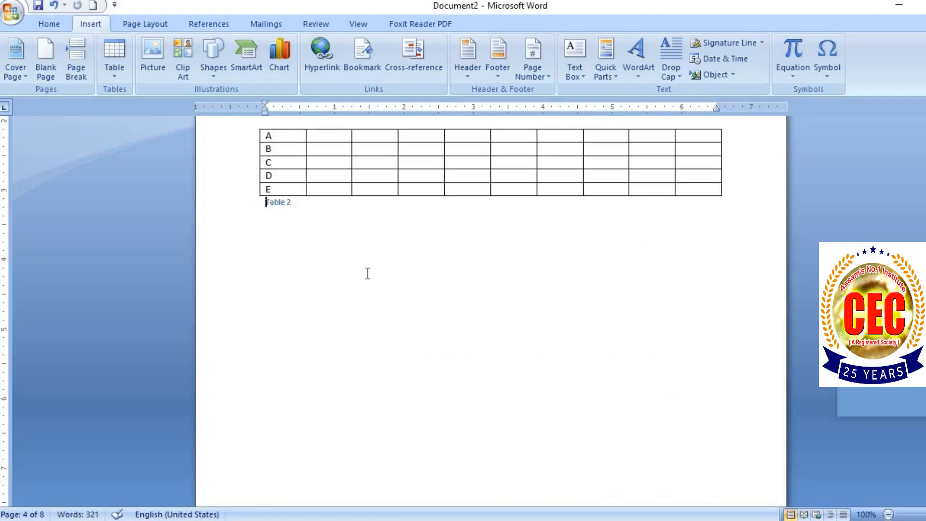
{"action": "scroll", "coordinate": [367, 273], "scroll_direction": "up", "scroll_amount": 15}
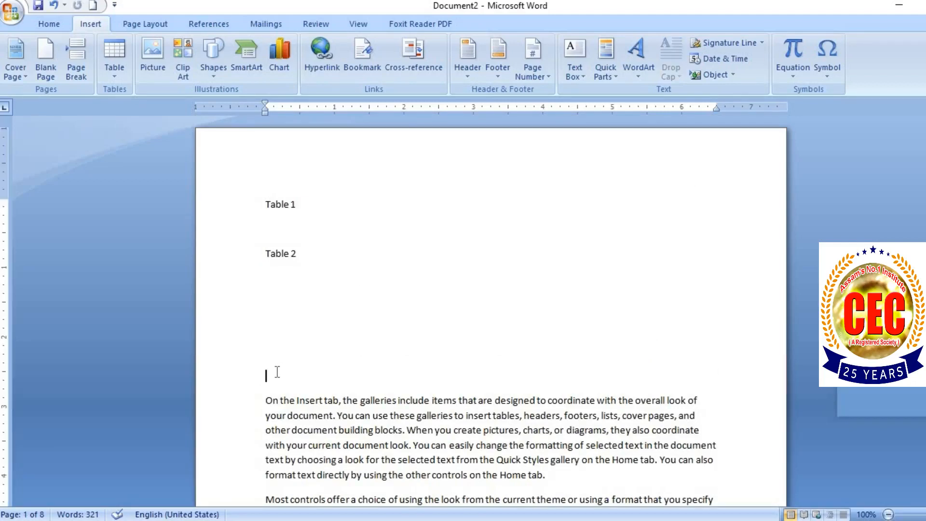
Delete the blank lines between the Table 2 cross-reference and the first paragraph on page one
{"action": "key", "text": "BackSpace"}
{"action": "key", "text": "BackSpace"}
{"action": "key", "text": "BackSpace"}
{"action": "key", "text": "BackSpace"}
{"action": "key", "text": "BackSpace"}
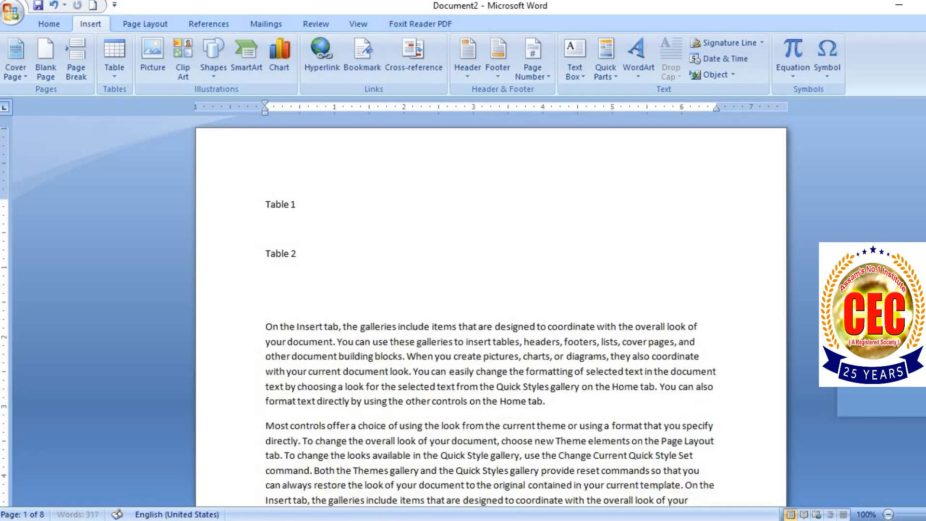
{"action": "scroll", "coordinate": [491, 317], "scroll_direction": "down", "scroll_amount": 15}
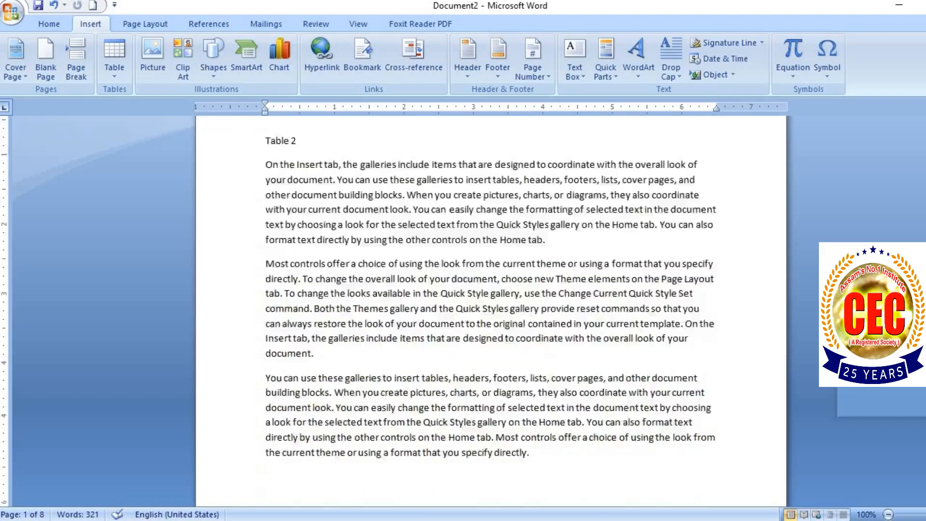
{"action": "scroll", "coordinate": [491, 317], "scroll_direction": "up", "scroll_amount": 15}
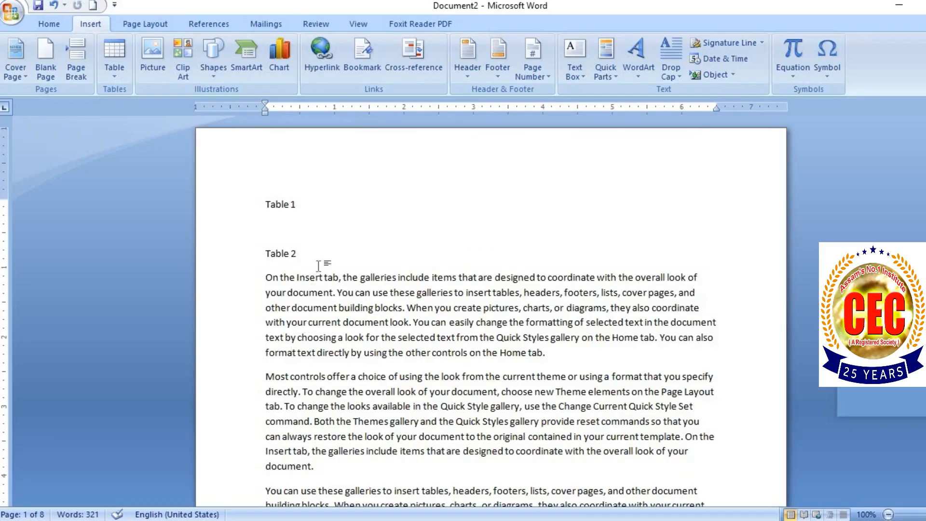
Add two blank lines between the Table 2 cross-reference and the first paragraph, and view the Insert Hyperlink options without adding a link
{"action": "key", "text": "Return"}
{"action": "key", "text": "Return"}
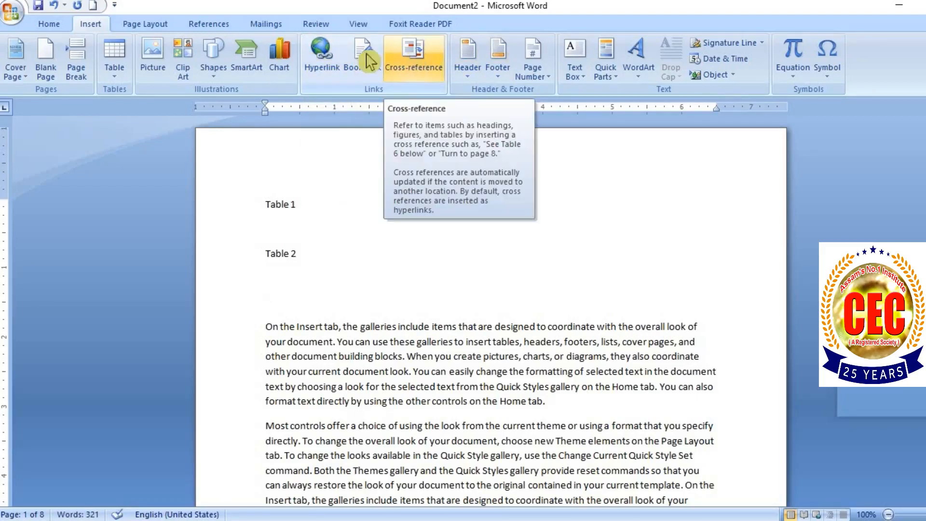
{"action": "left_click", "coordinate": [333, 56]}
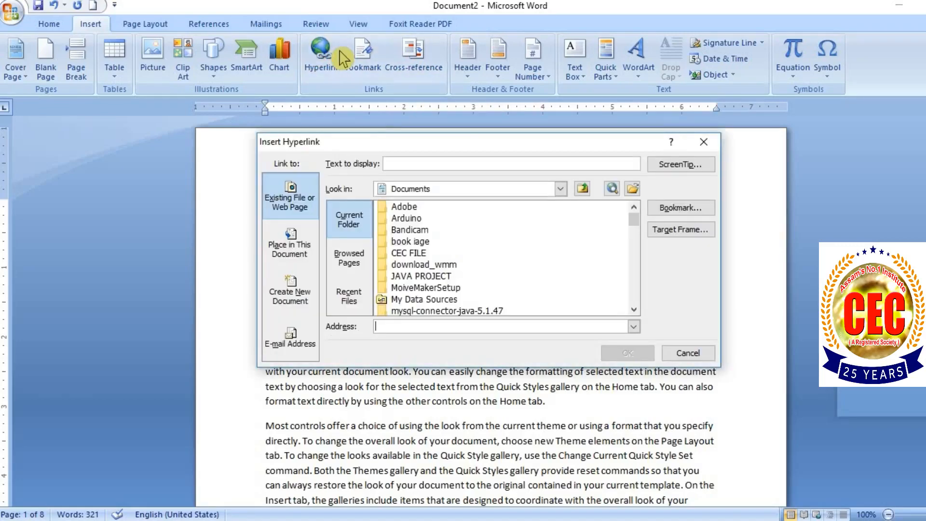
{"action": "left_click", "coordinate": [704, 142]}
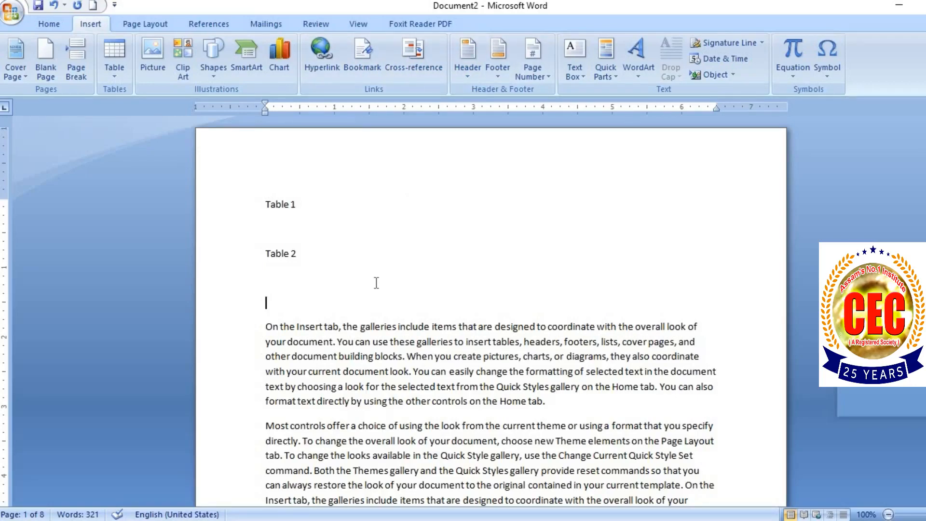
Insert a page break before the first paragraph on page one and undo it
{"action": "key", "text": "ctrl+Return"}
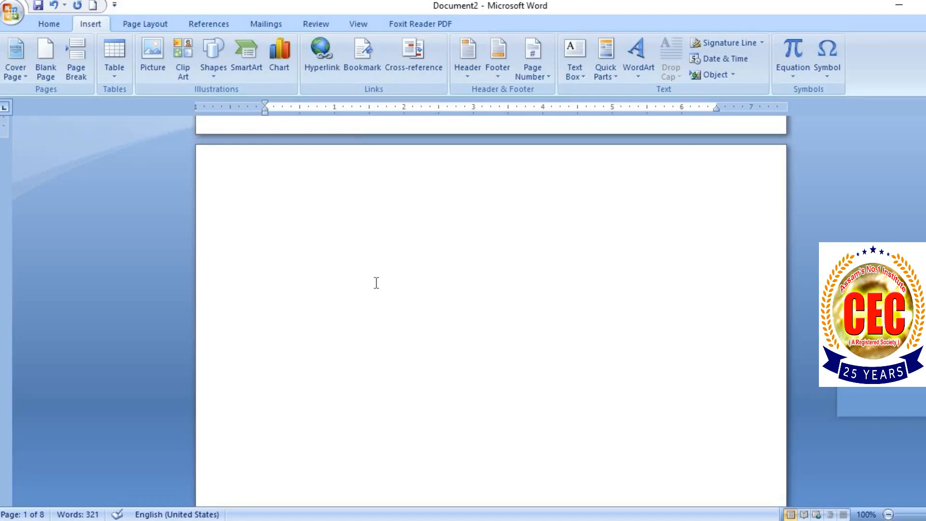
{"action": "key", "text": "ctrl+z"}
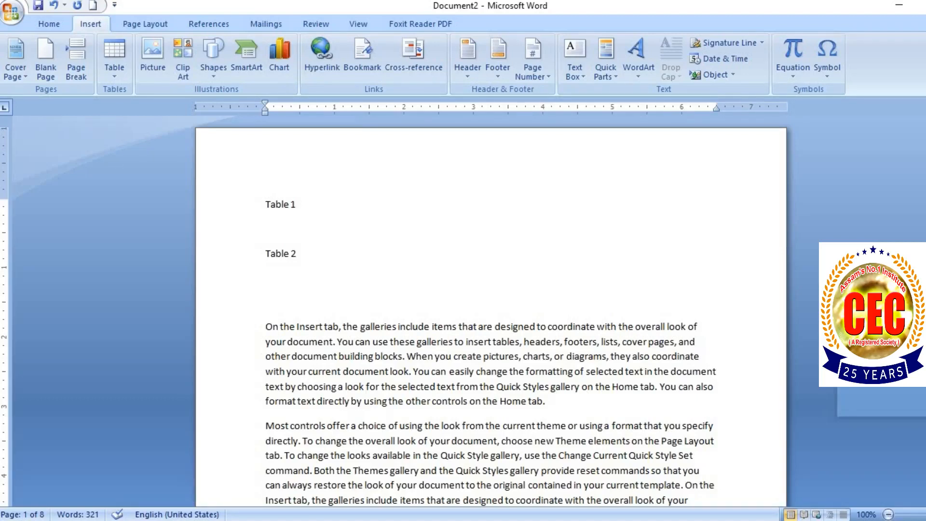
{"action": "left_click", "coordinate": [808, 520]}
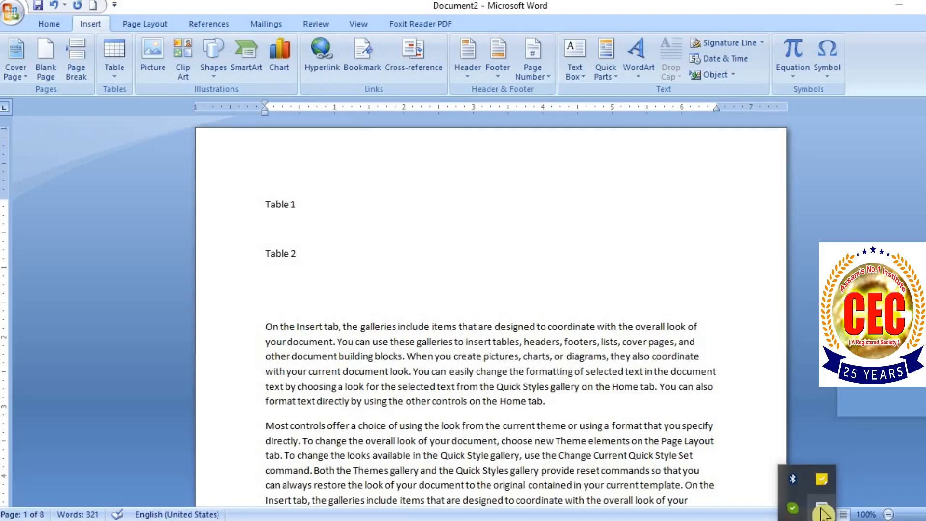